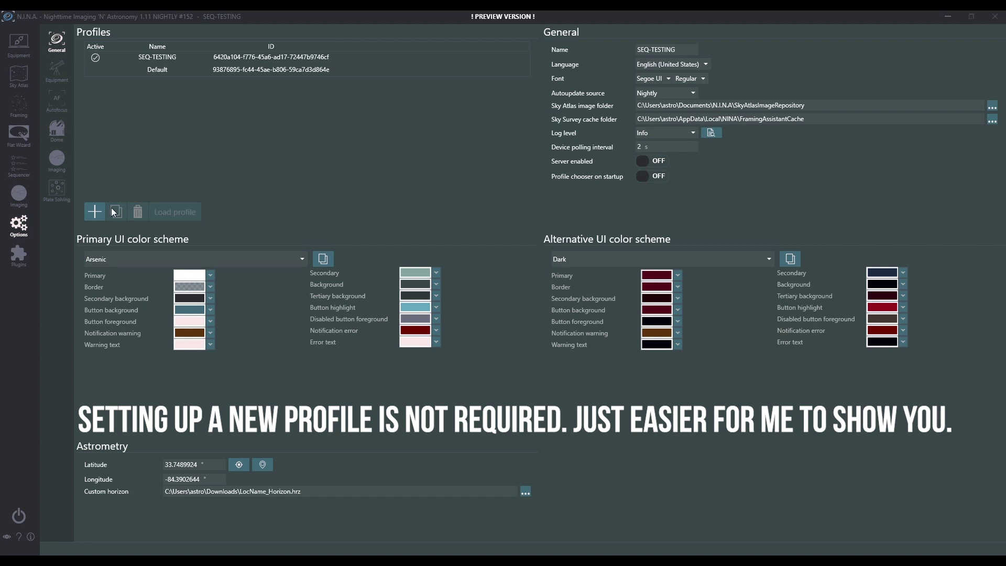
# - Add a new profile and name it "Manual FilterWheel Test"
pyautogui.click(177, 84)
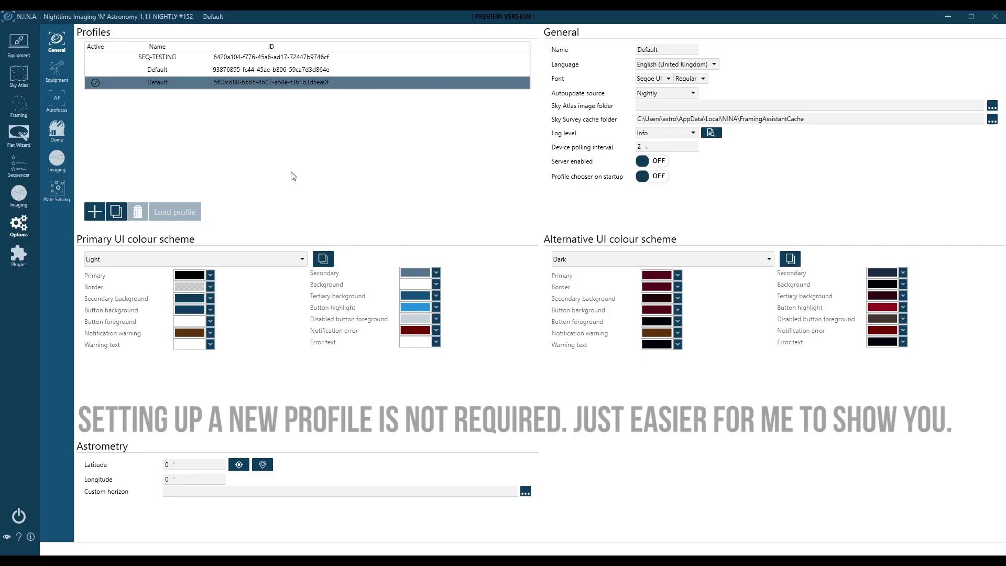
pyautogui.doubleClick(655, 49)
pyautogui.write('Manual')
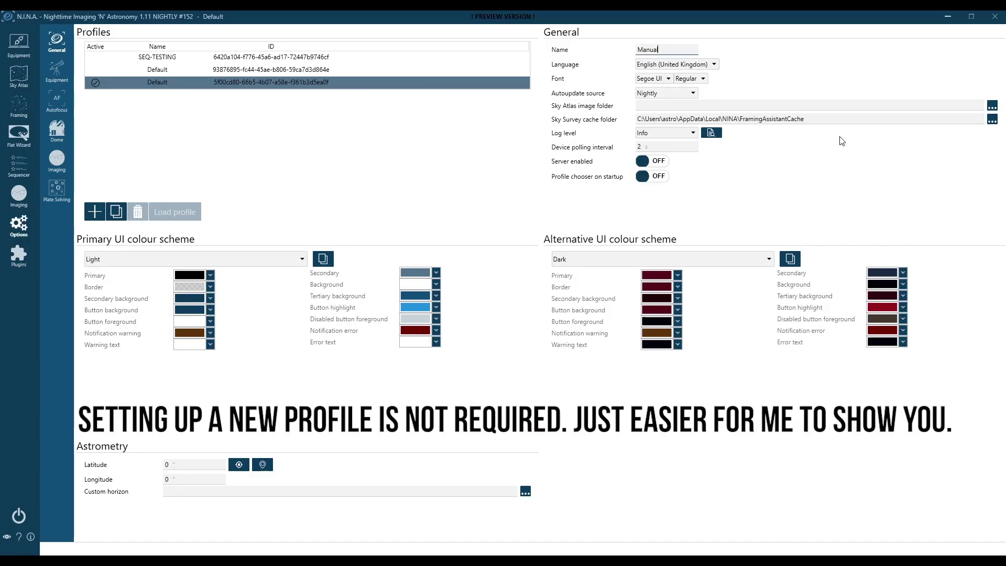
pyautogui.write(' FilterWheel Test')
# - Set the profile language to English (United States) and the sky atlas image folder to SkyAtlasImageRepository inside Documents\N.I.N.A
pyautogui.click(704, 64)
pyautogui.click(739, 121)
pyautogui.click(992, 106)
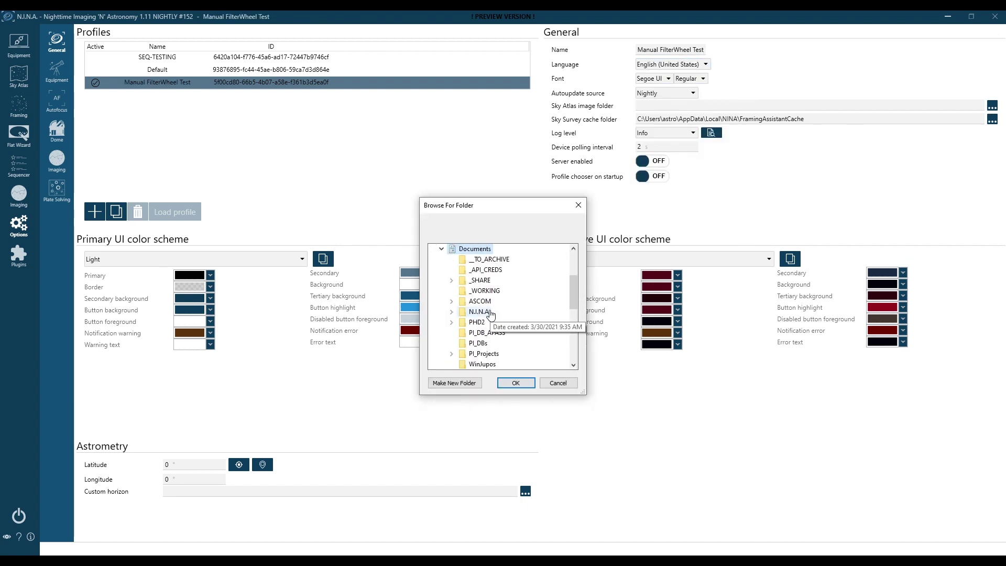
pyautogui.click(517, 383)
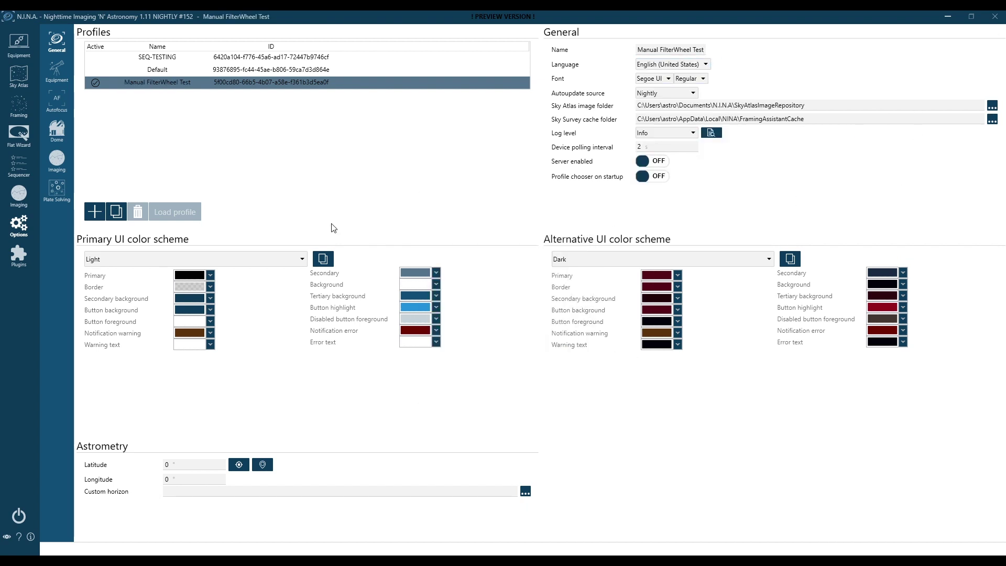
# - Load Horizon1.hrz from the Desktop as the custom horizon and change the primary UI color scheme to Dark Nebula
pyautogui.click(525, 491)
pyautogui.click(147, 284)
pyautogui.click(435, 451)
pyautogui.click(181, 260)
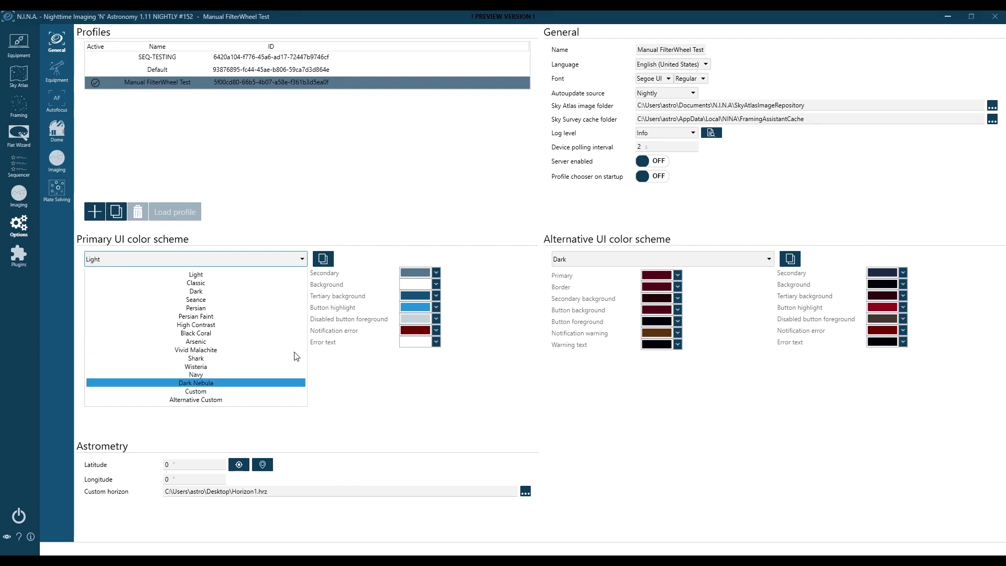
pyautogui.click(251, 383)
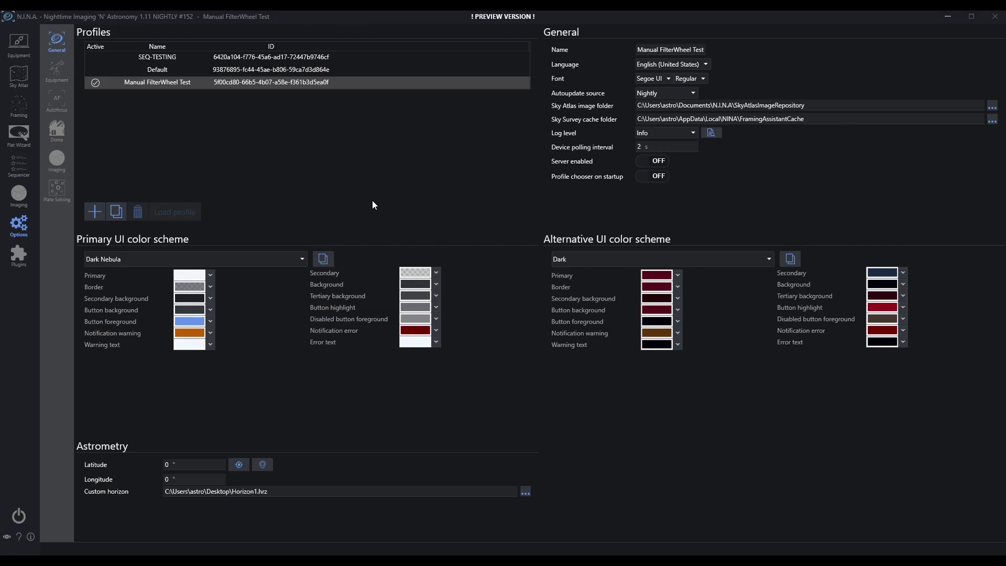
# - In the equipment options, set the telescope name to C8, focal length to 1280 mm and focal ratio to 6.3
pyautogui.click(64, 67)
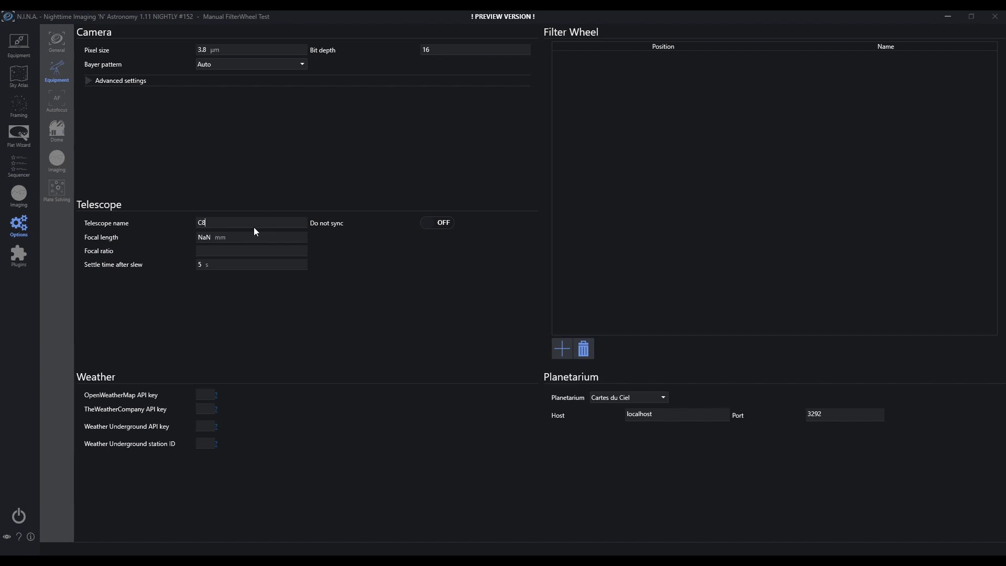
pyautogui.click(210, 240)
pyautogui.hotkey('ctrl', 'a')
pyautogui.write('1280')
pyautogui.click(213, 253)
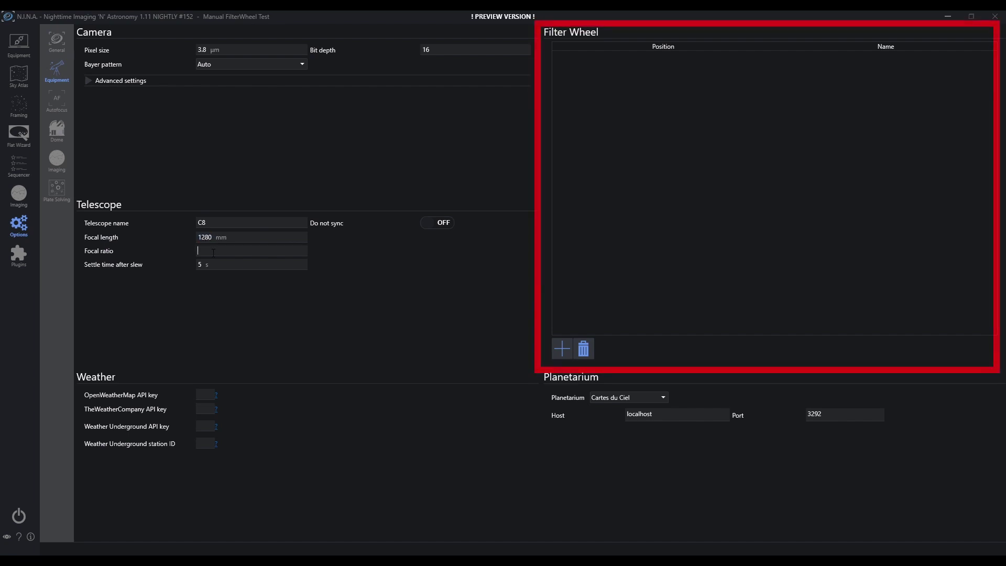
pyautogui.write('6.3')
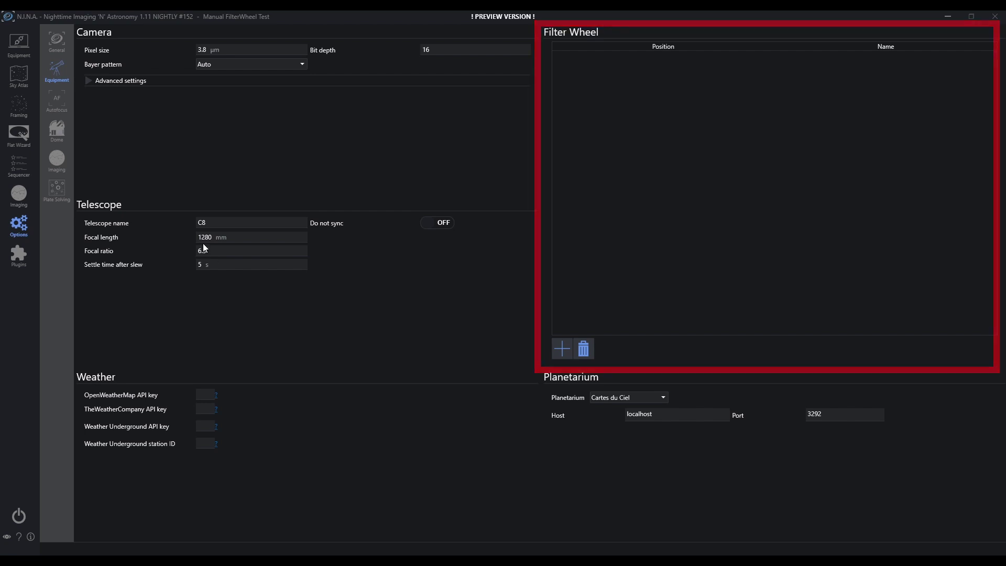
# - In the autofocus options, set the step size to 500 and the backlash OUT value to 2000
pyautogui.click(58, 100)
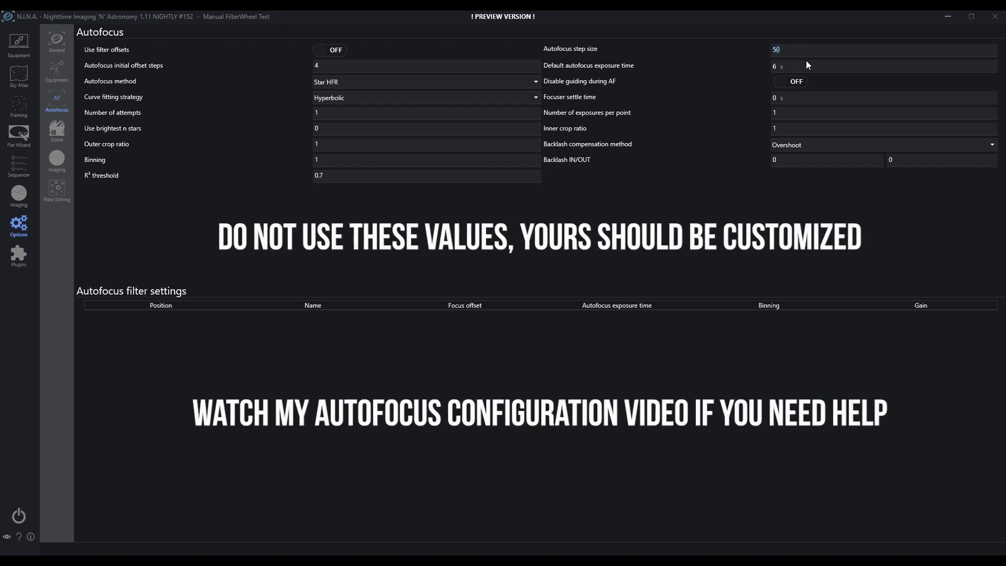
pyautogui.write('0')
pyautogui.moveTo(905, 161); pyautogui.dragTo(884, 161)
pyautogui.write('2000')
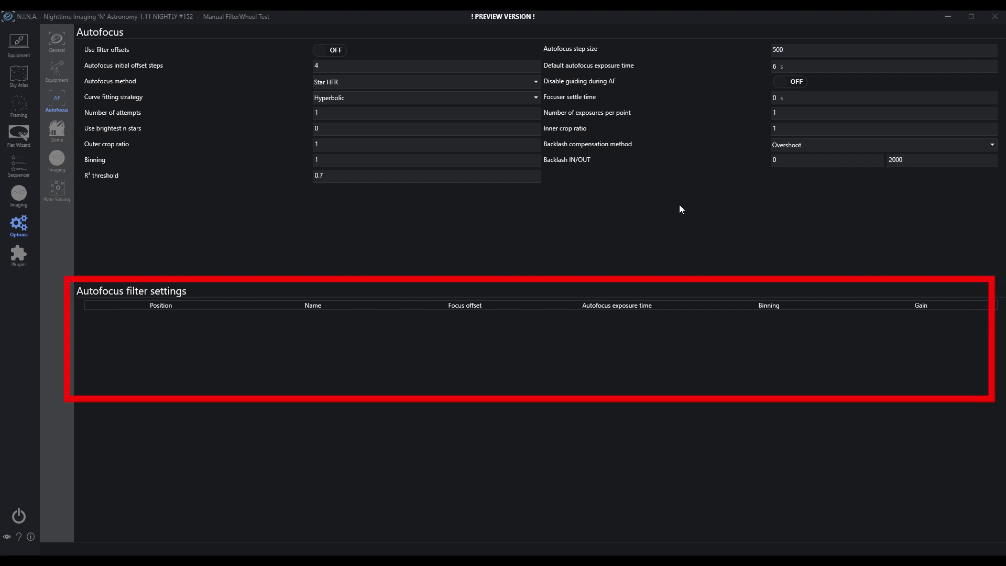
# - Review the imaging options and check which filters can be chosen for plate solving
pyautogui.click(59, 160)
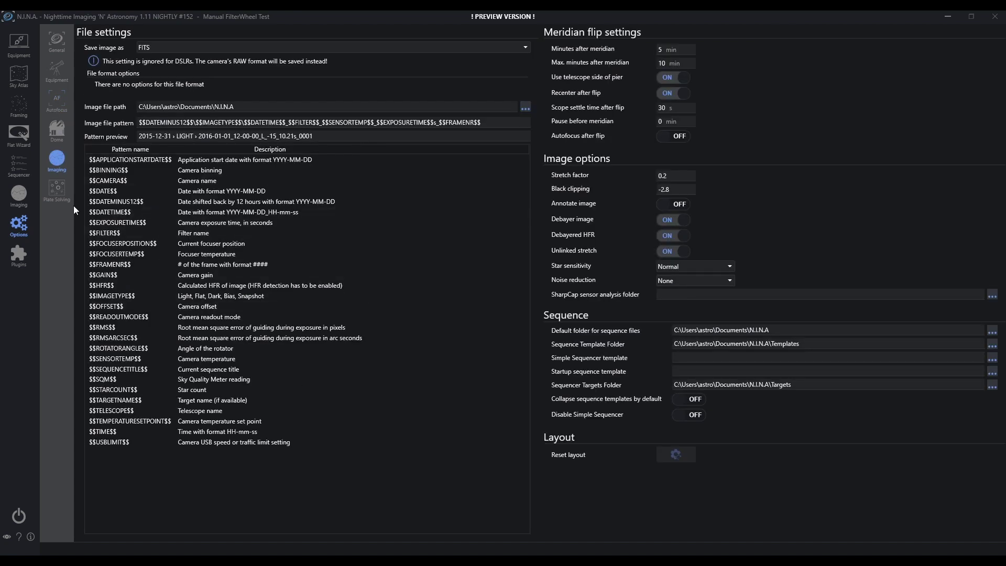
pyautogui.click(57, 190)
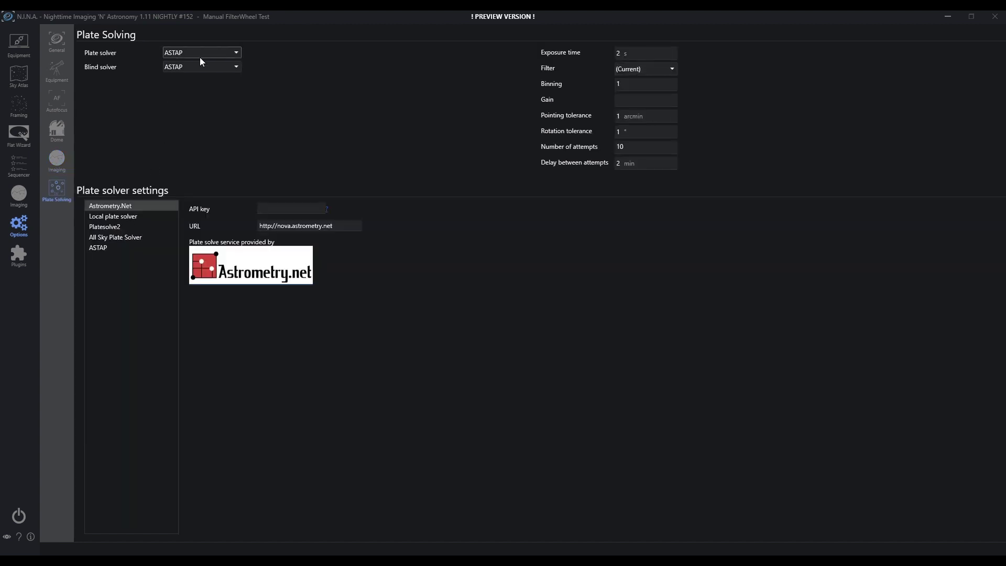
pyautogui.click(673, 69)
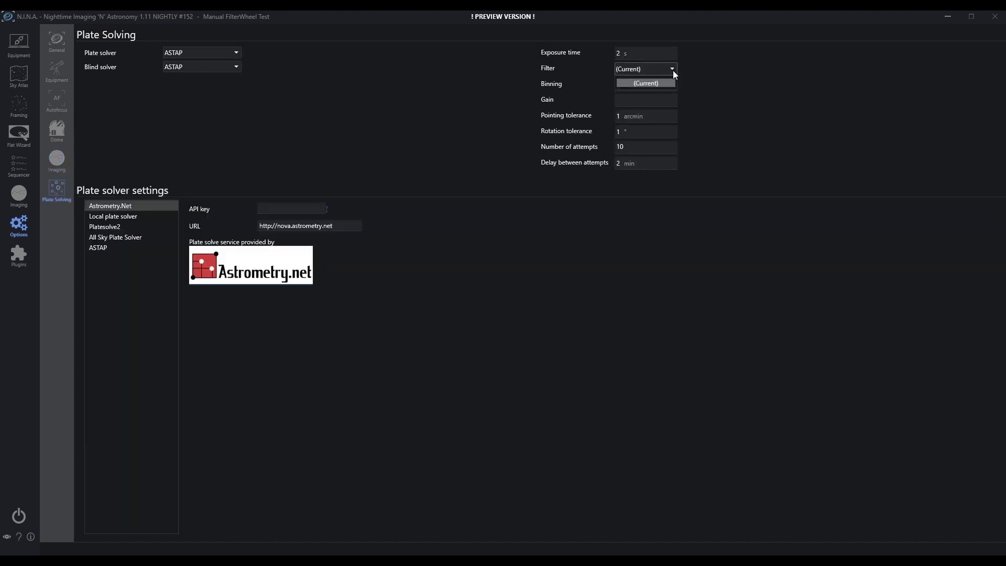
pyautogui.click(713, 77)
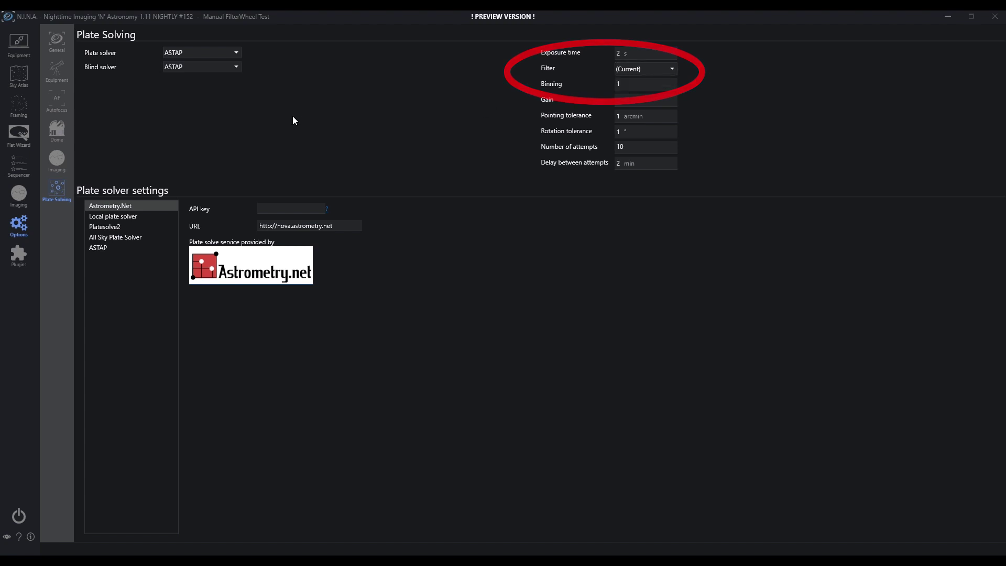
# - Select the N.I.N.A. Simulator Camera as the camera and connect it
pyautogui.click(20, 44)
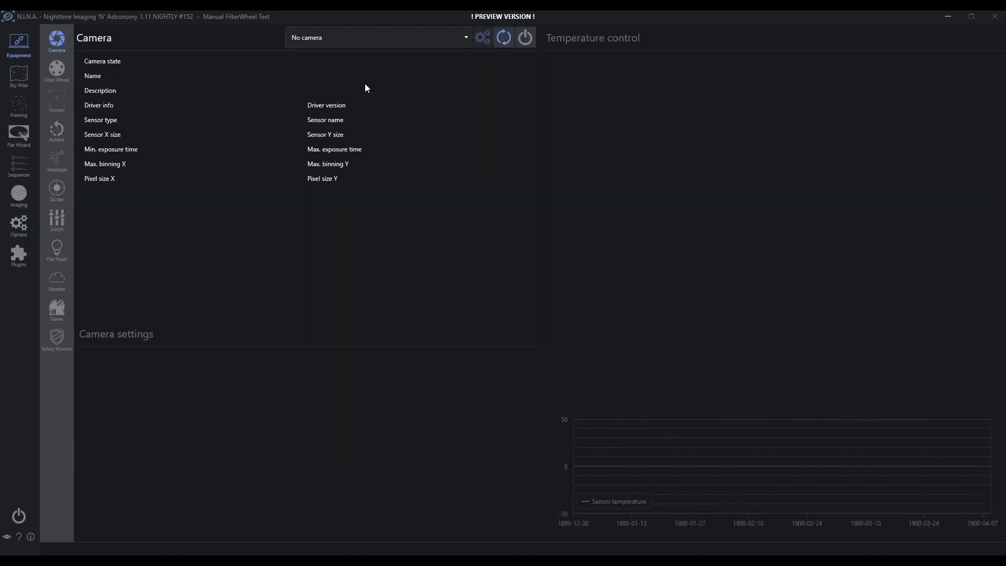
pyautogui.click(466, 37)
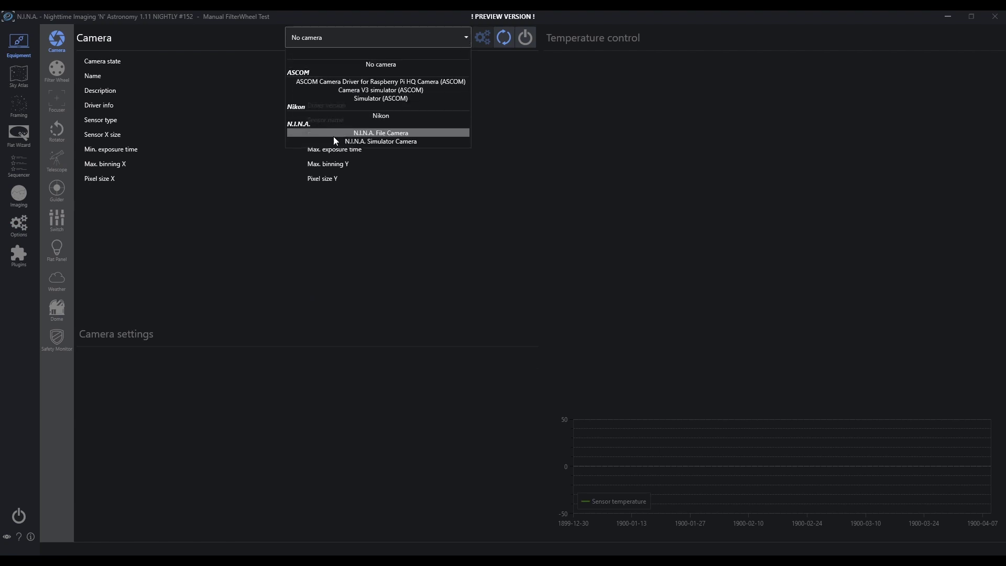
pyautogui.click(370, 140)
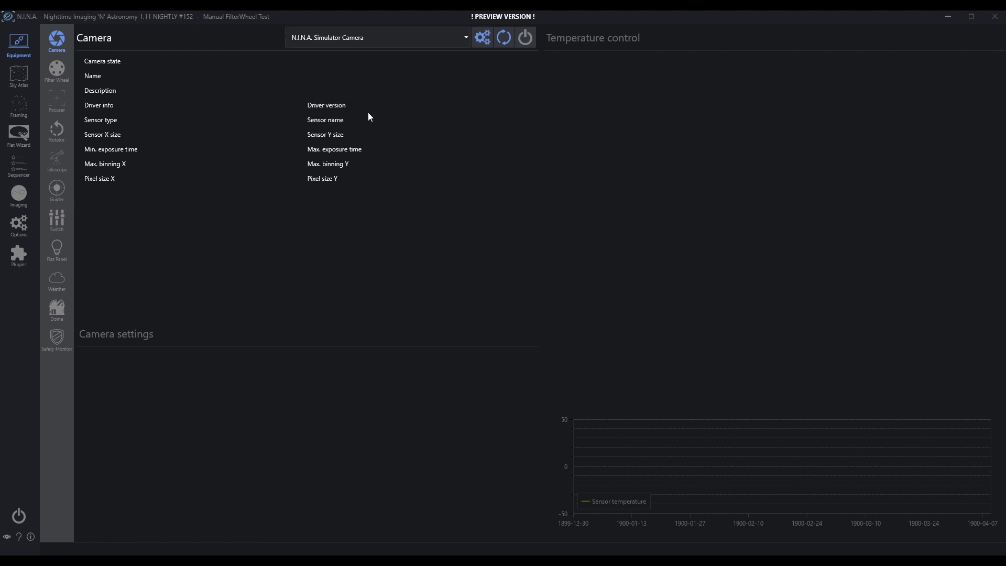
pyautogui.click(527, 37)
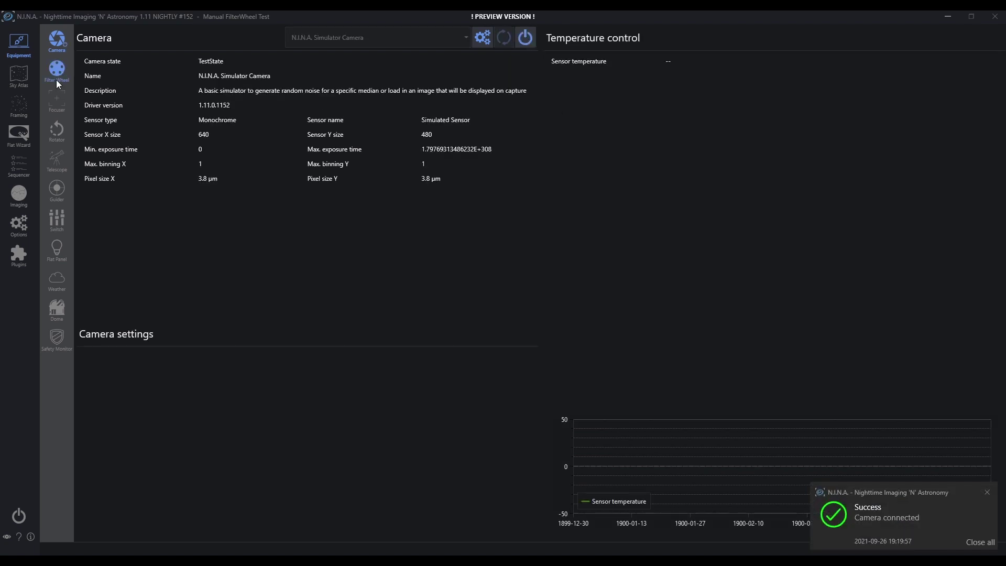
# - Choose the ASCOM Simulator as the focuser and connect it
pyautogui.click(57, 101)
pyautogui.click(435, 38)
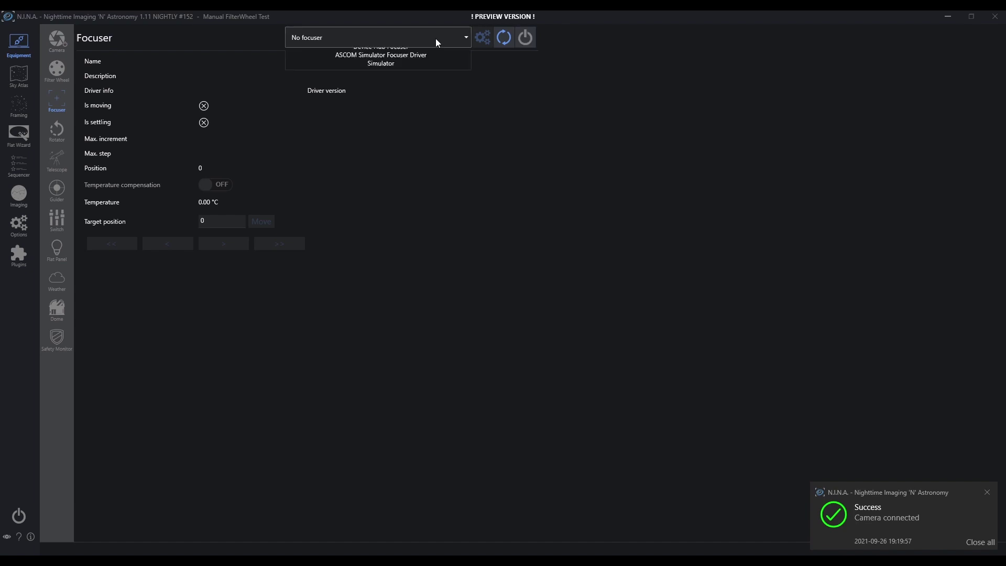
pyautogui.click(375, 115)
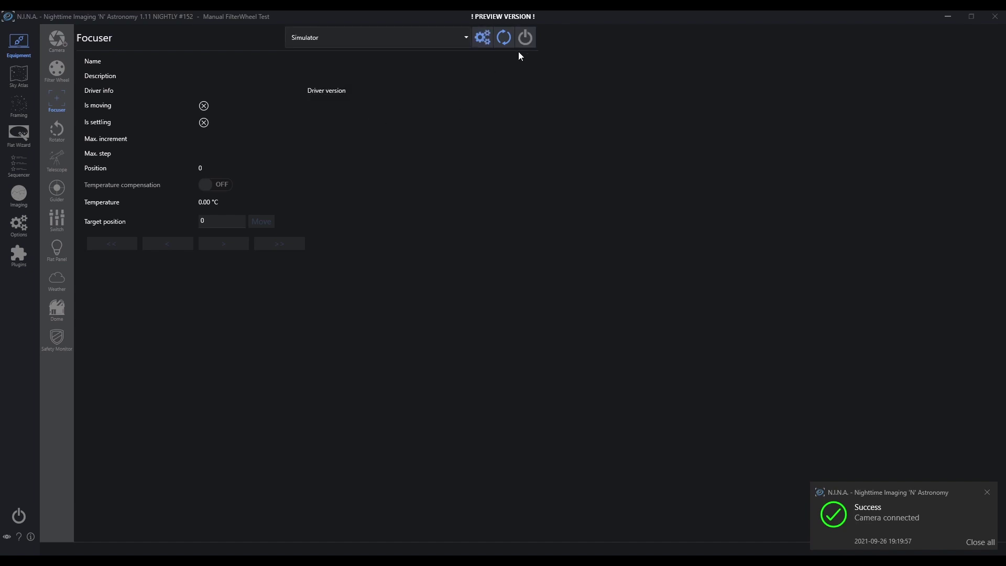
pyautogui.click(524, 38)
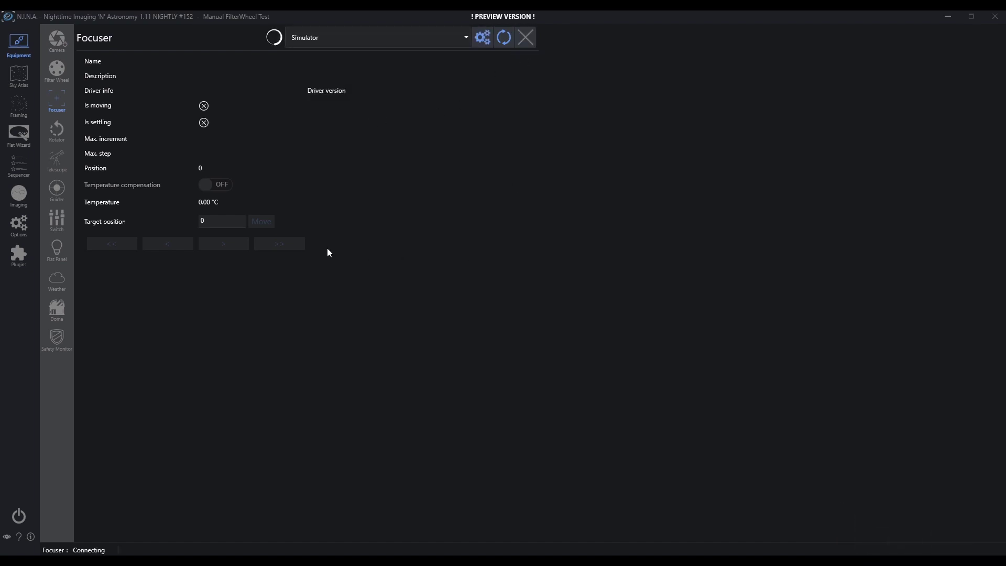
pyautogui.moveTo(219, 221); pyautogui.dragTo(201, 223)
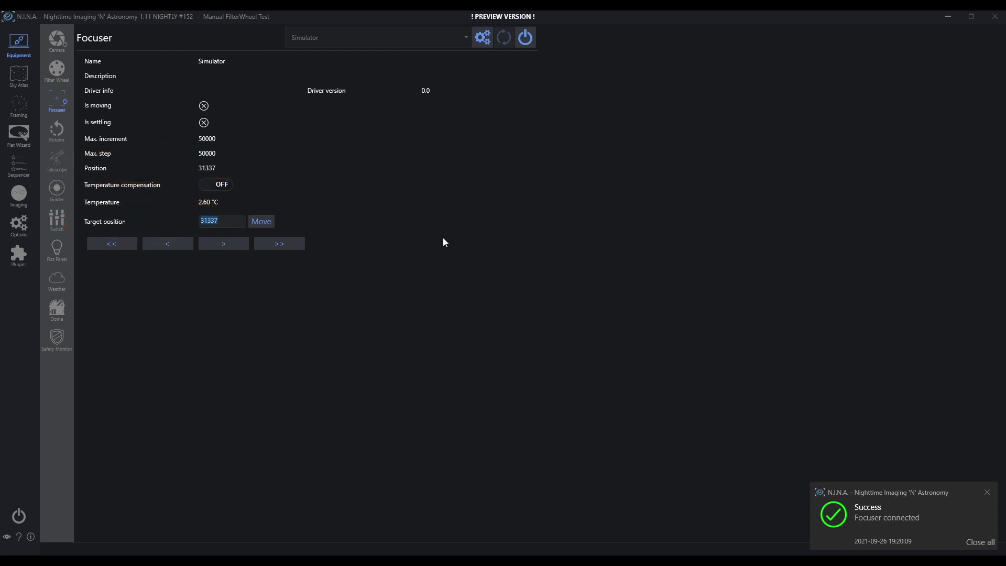
# - Connect the ASCOM Simulator as the telescope and sync latitude and longitude from the telescope to N.I.N.A
pyautogui.click(52, 159)
pyautogui.click(455, 40)
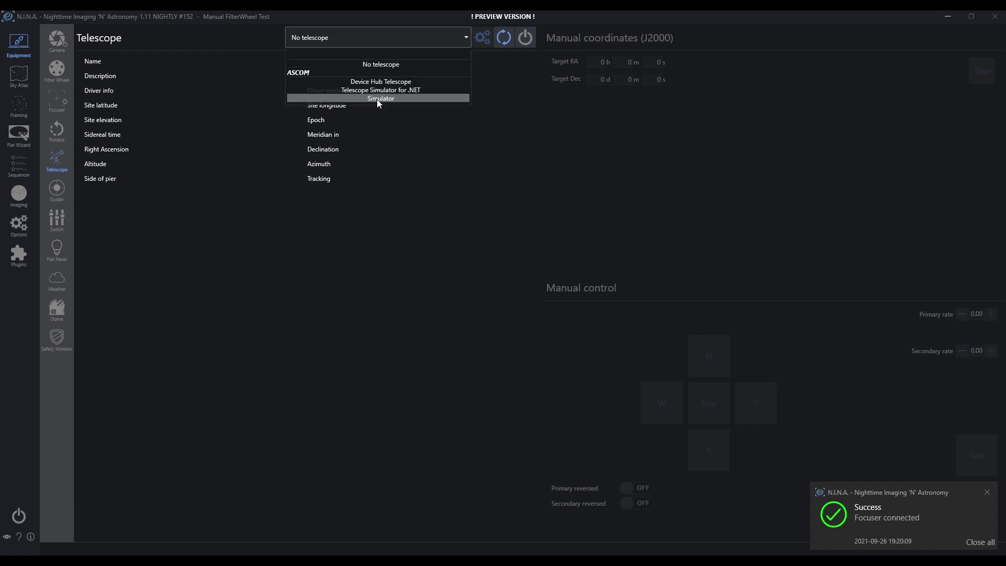
pyautogui.click(377, 100)
pyautogui.click(527, 42)
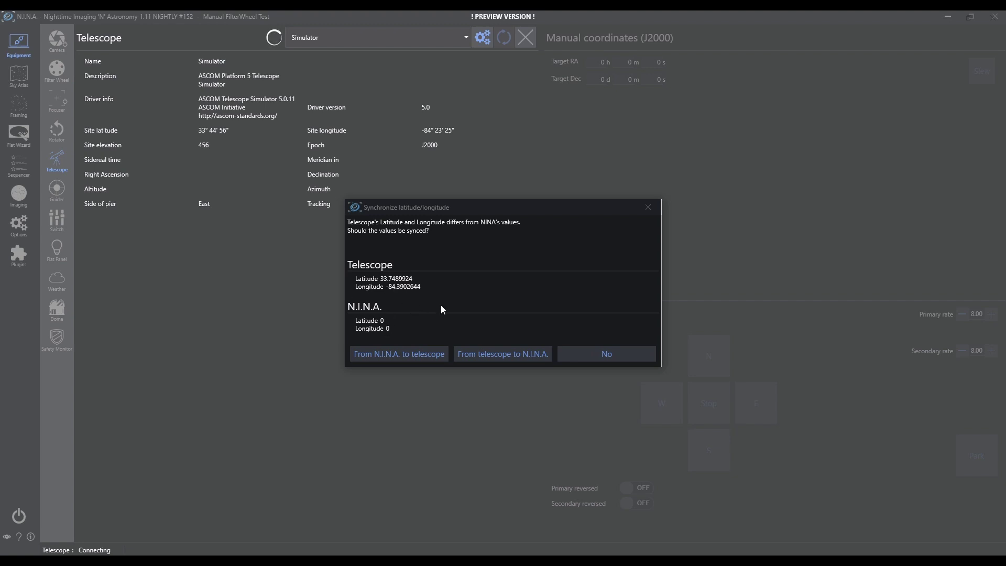
pyautogui.click(508, 354)
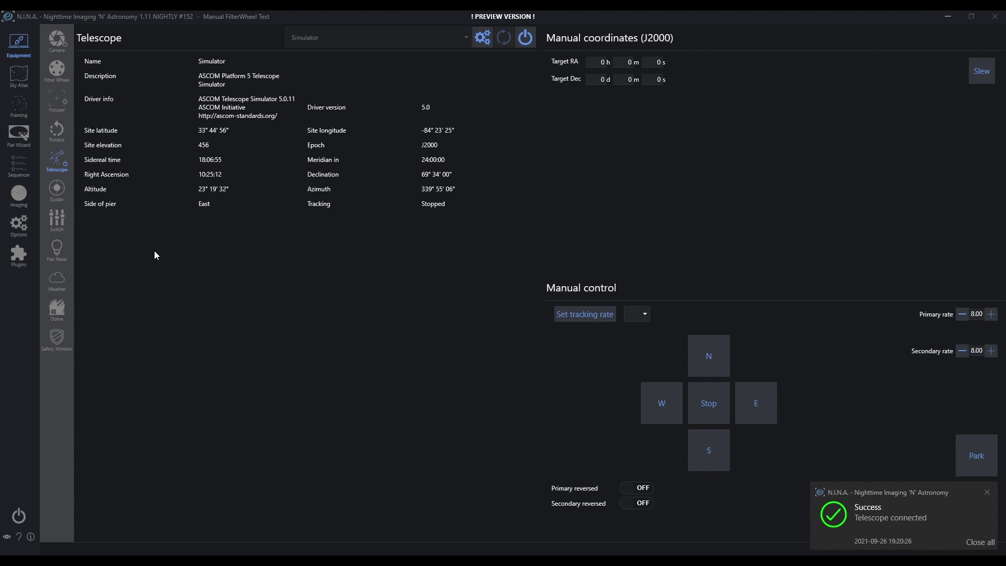
# - Check which filters can be chosen for an exposure in the imaging view
pyautogui.click(19, 195)
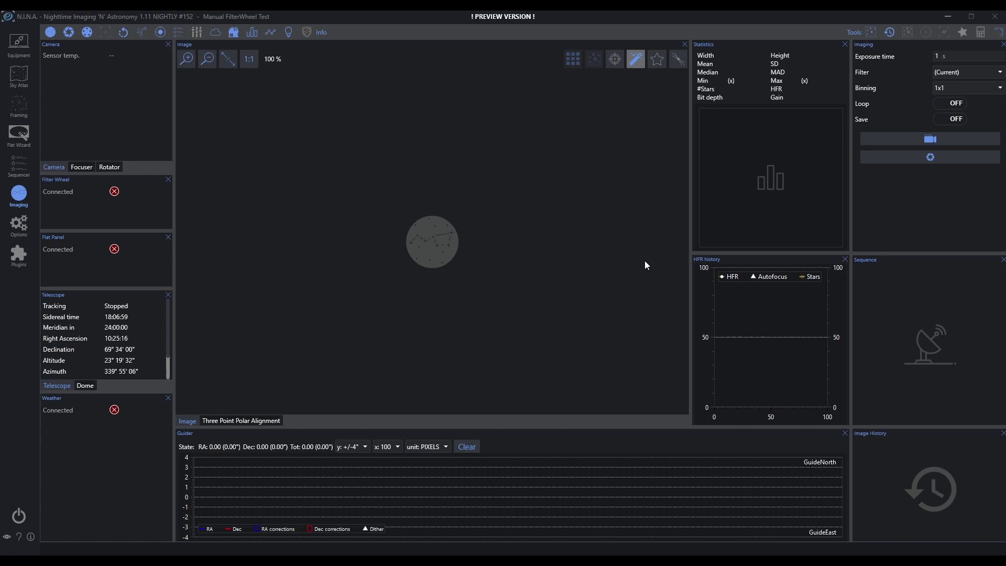
pyautogui.click(980, 74)
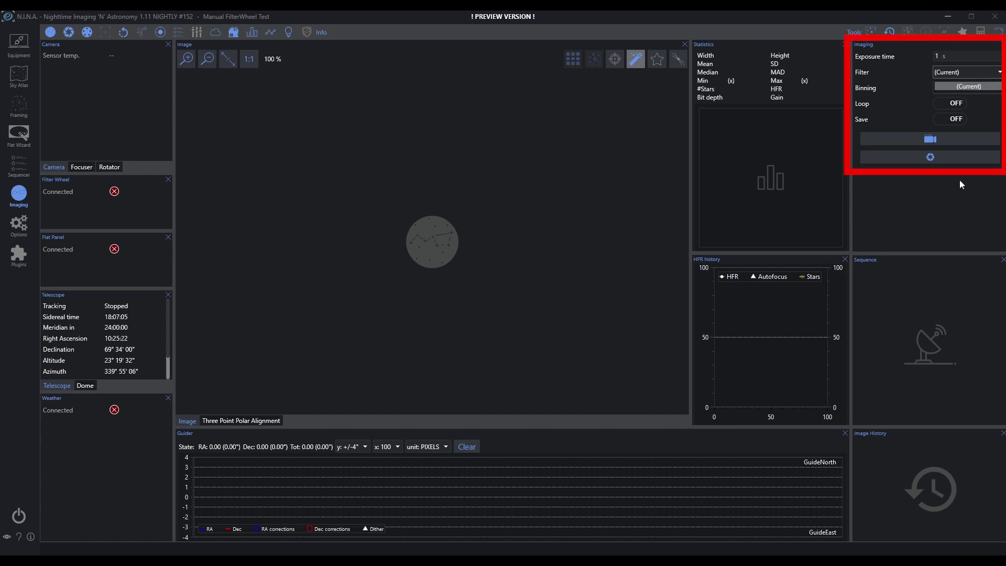
pyautogui.click(955, 198)
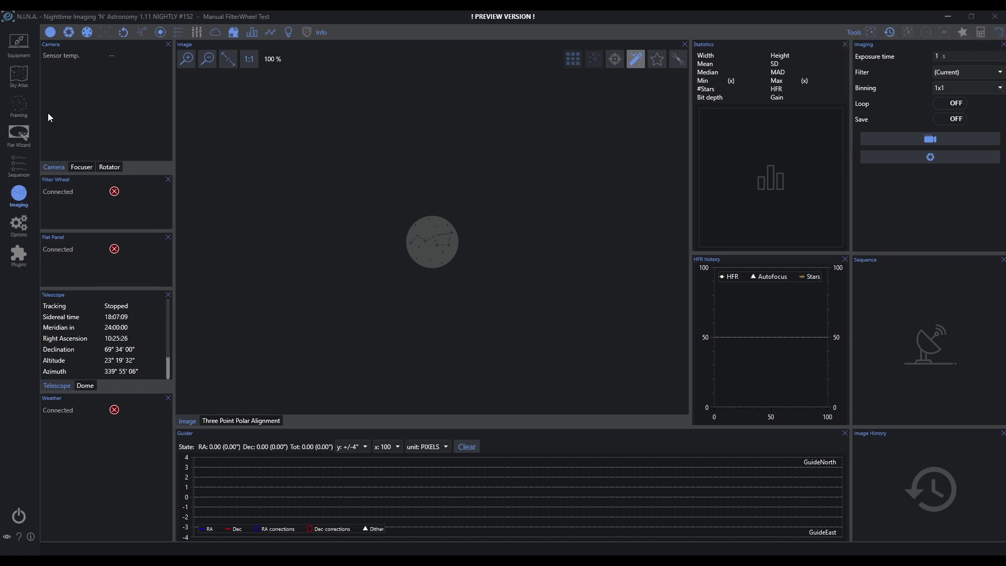
# - Add three filters to the filter wheel list in the equipment options
pyautogui.click(20, 46)
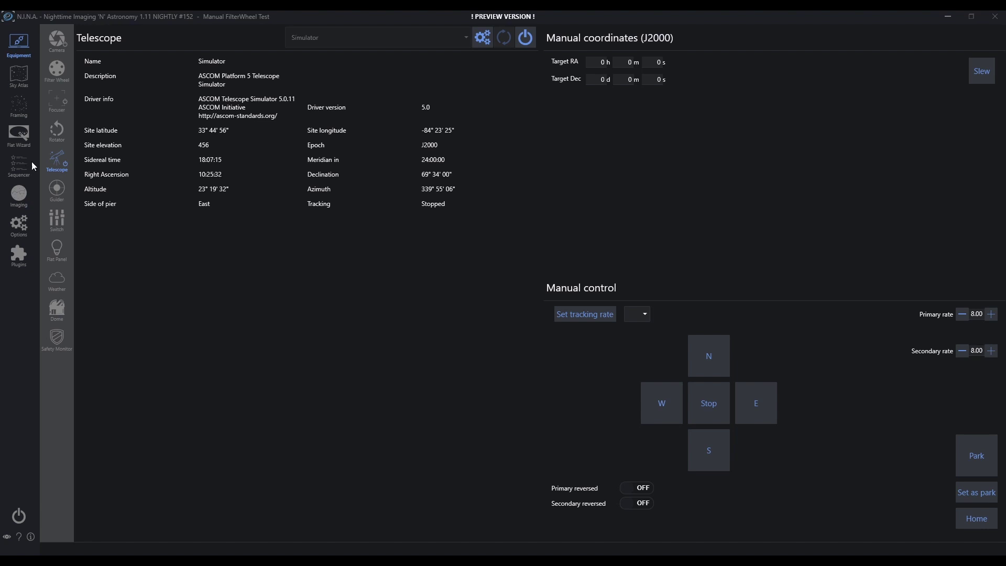
pyautogui.click(17, 231)
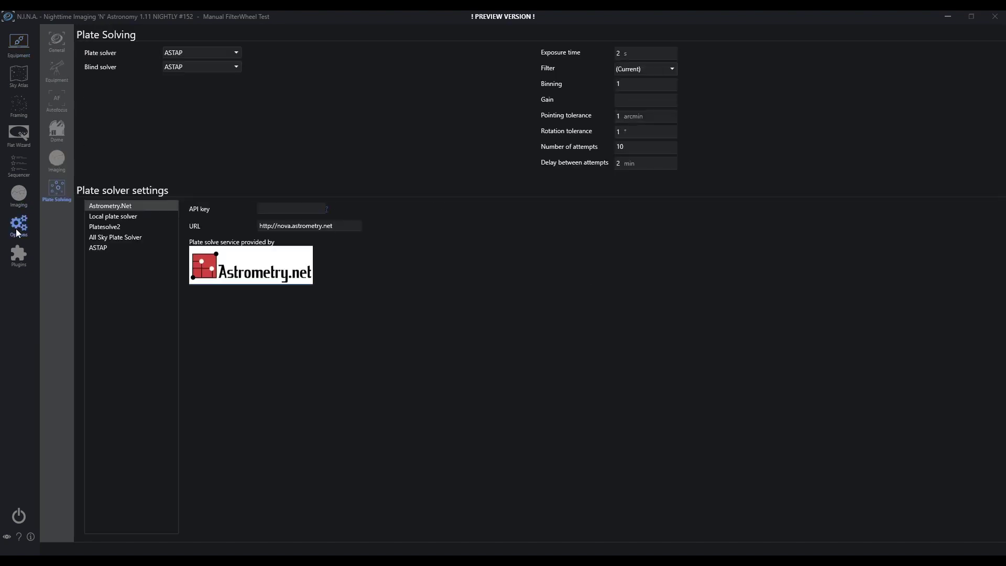
pyautogui.click(58, 70)
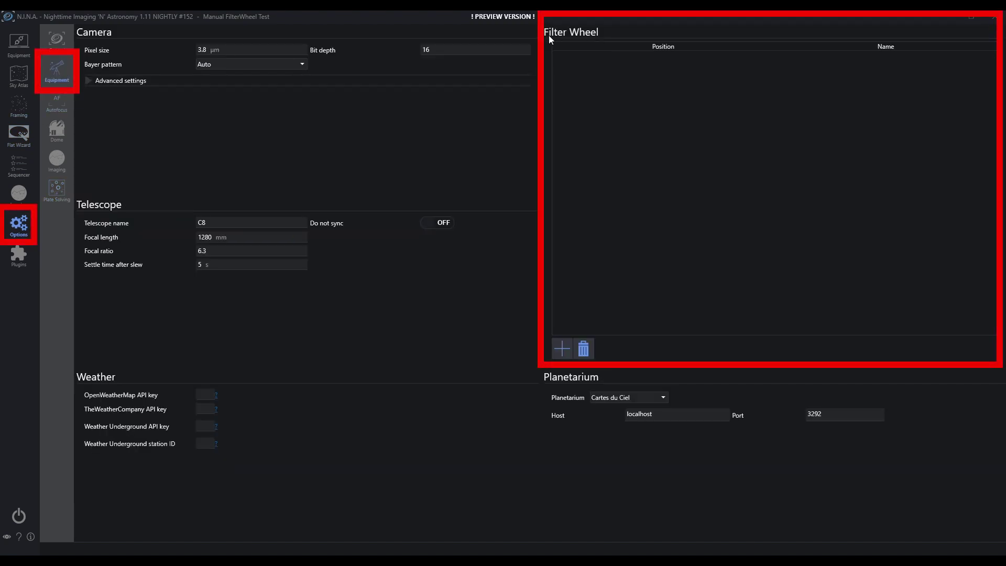
pyautogui.click(569, 349)
pyautogui.click(569, 350)
pyautogui.click(569, 350)
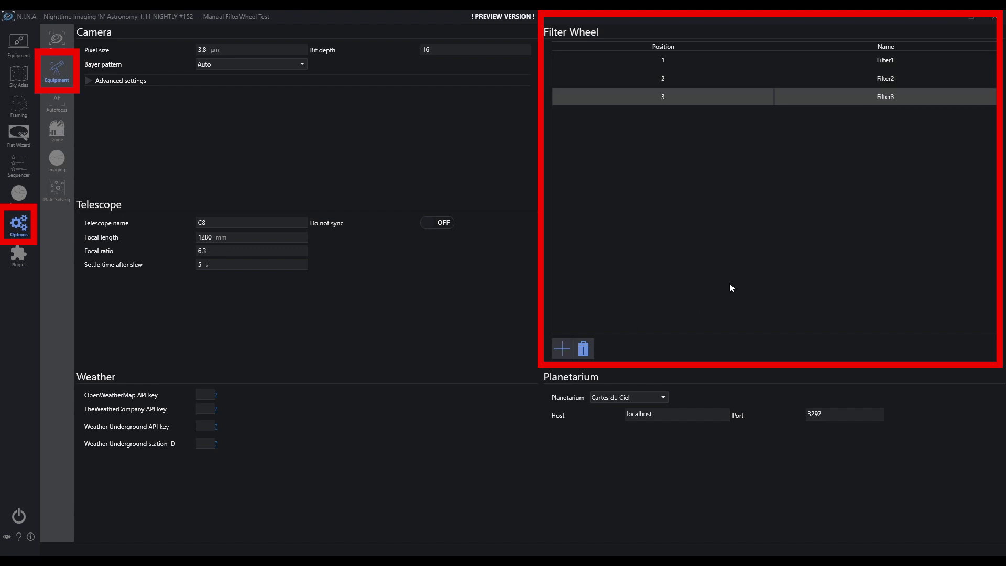
# - Rename the three filter wheel entries to Empty, LExtreme and Duo, and view them in the autofocus filter settings
pyautogui.click(890, 61)
pyautogui.click(904, 58)
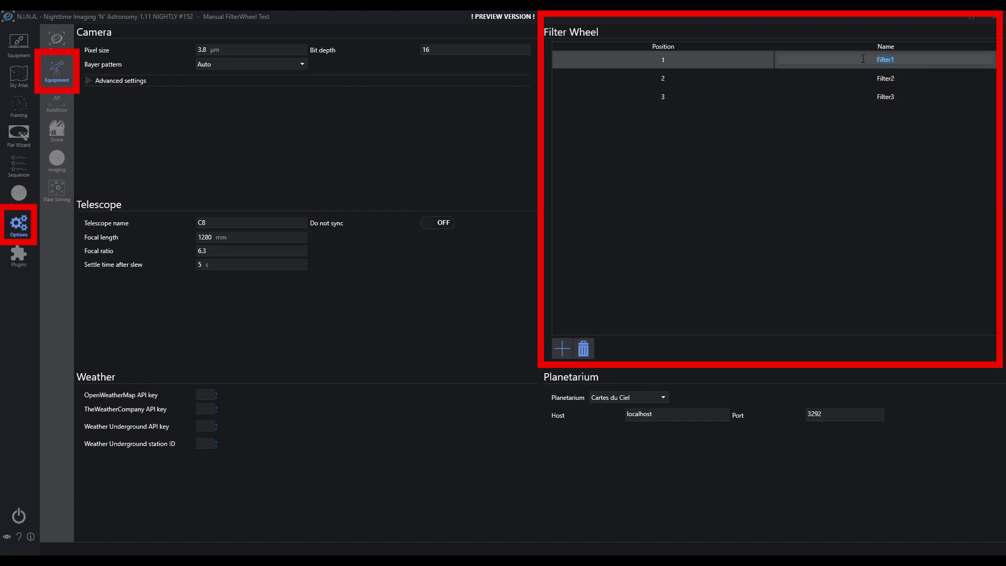
pyautogui.click(890, 80)
pyautogui.click(890, 78)
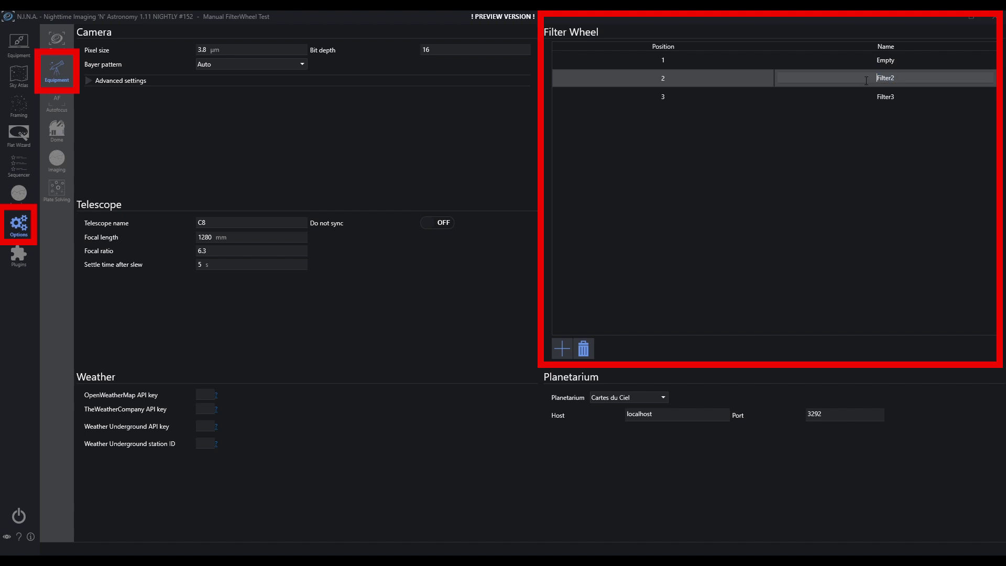
pyautogui.doubleClick(890, 79)
pyautogui.write('LExtreme')
pyautogui.click(884, 97)
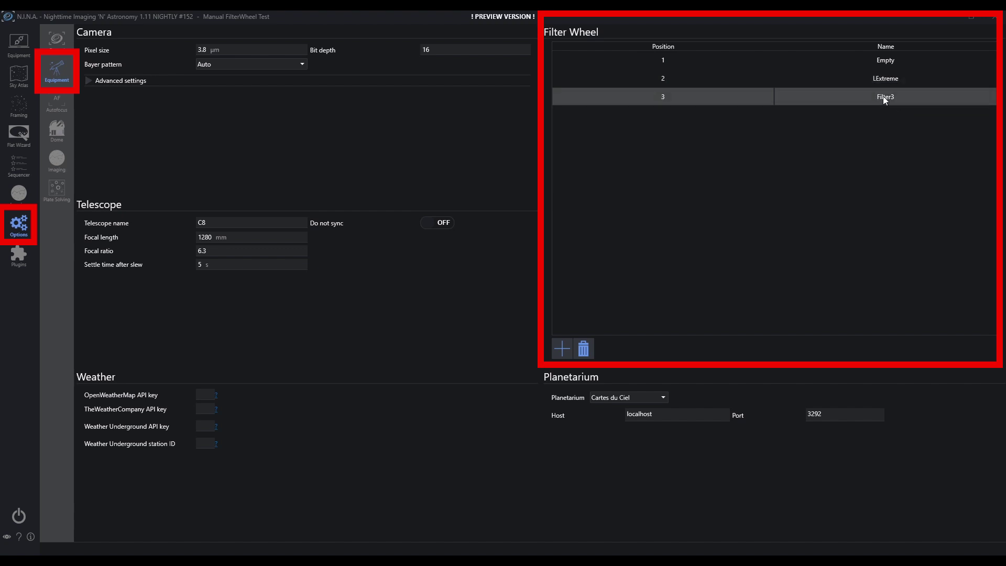
pyautogui.moveTo(903, 97); pyautogui.dragTo(867, 96)
pyautogui.write('Duo')
pyautogui.press('Return')
pyautogui.click(55, 99)
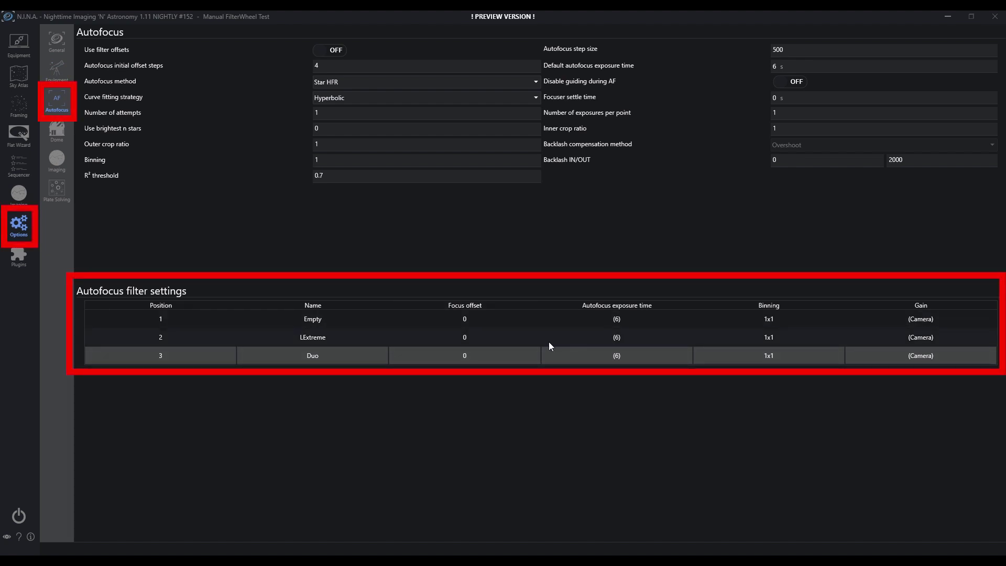
# - Take one exposure with the LExtreme filter and another with the Duo filter in the imaging view
pyautogui.click(19, 193)
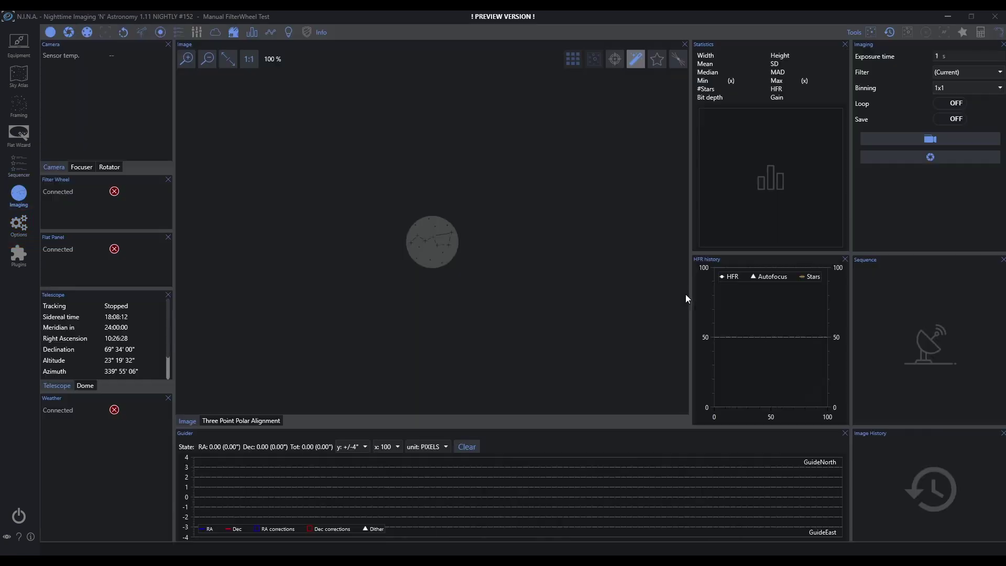
pyautogui.click(950, 70)
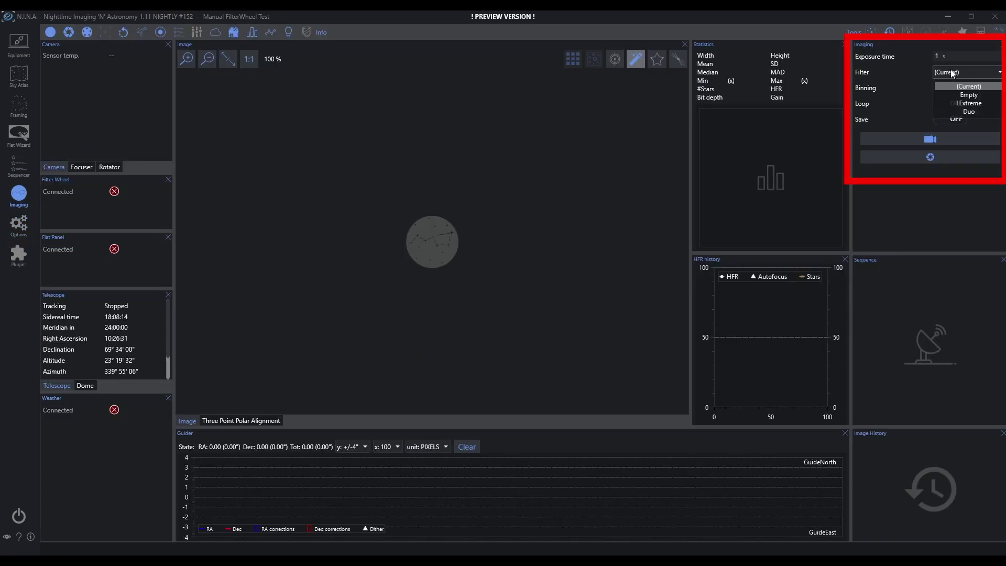
pyautogui.click(979, 103)
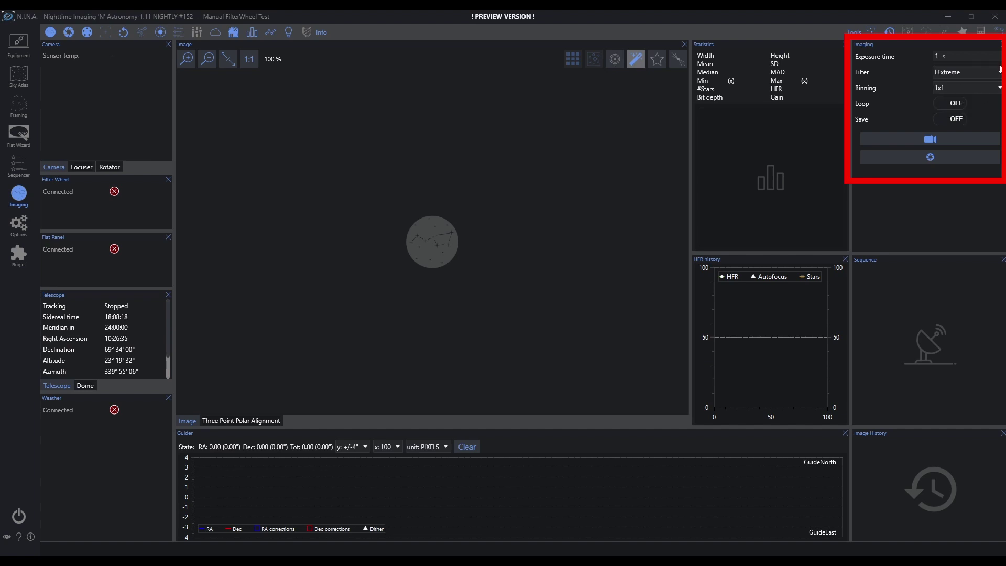
pyautogui.click(938, 155)
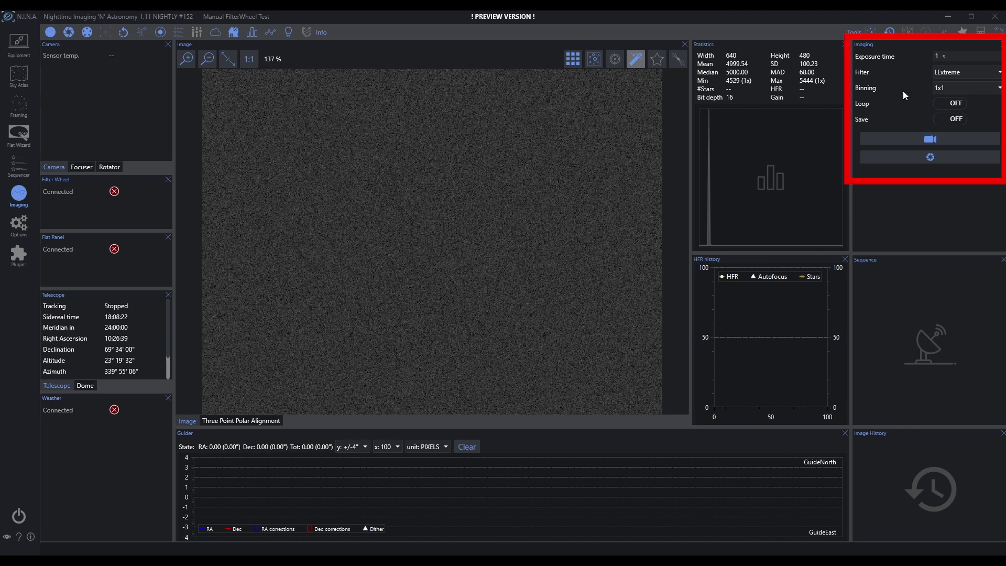
pyautogui.click(960, 74)
pyautogui.click(970, 111)
pyautogui.click(937, 158)
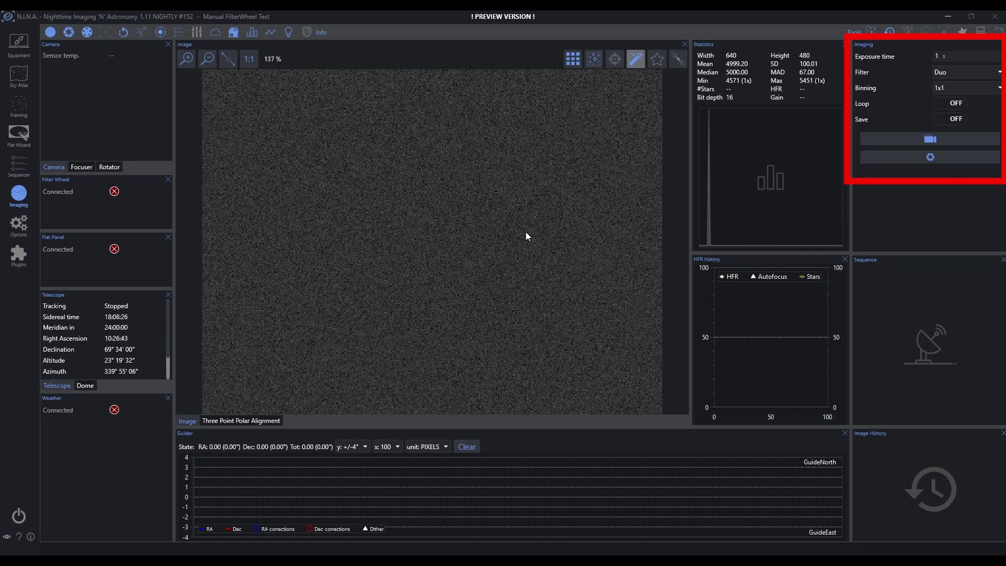
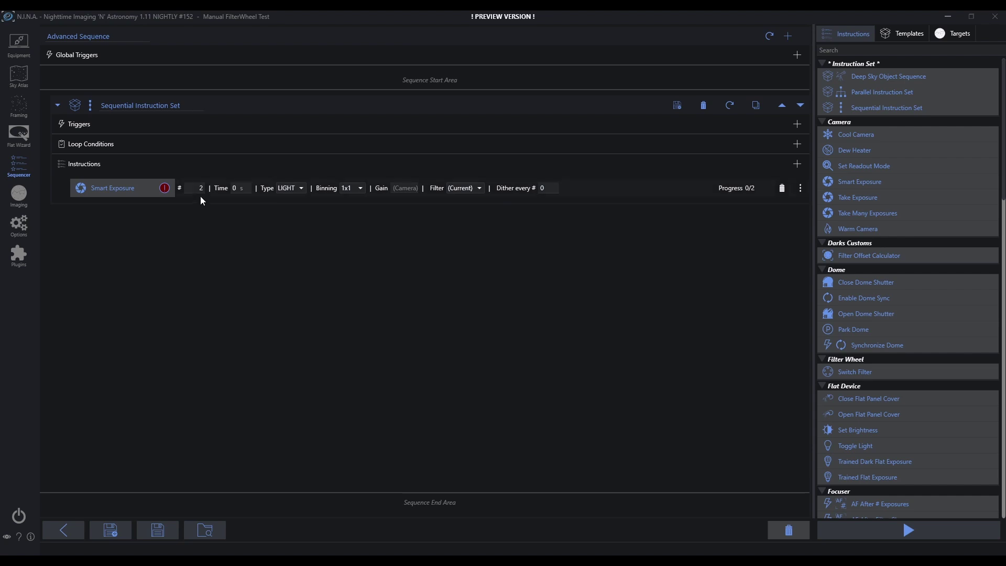
# - Duplicate the Smart Exposure instruction twice so the sequential instruction set holds three of them
pyautogui.click(800, 187)
pyautogui.click(756, 205)
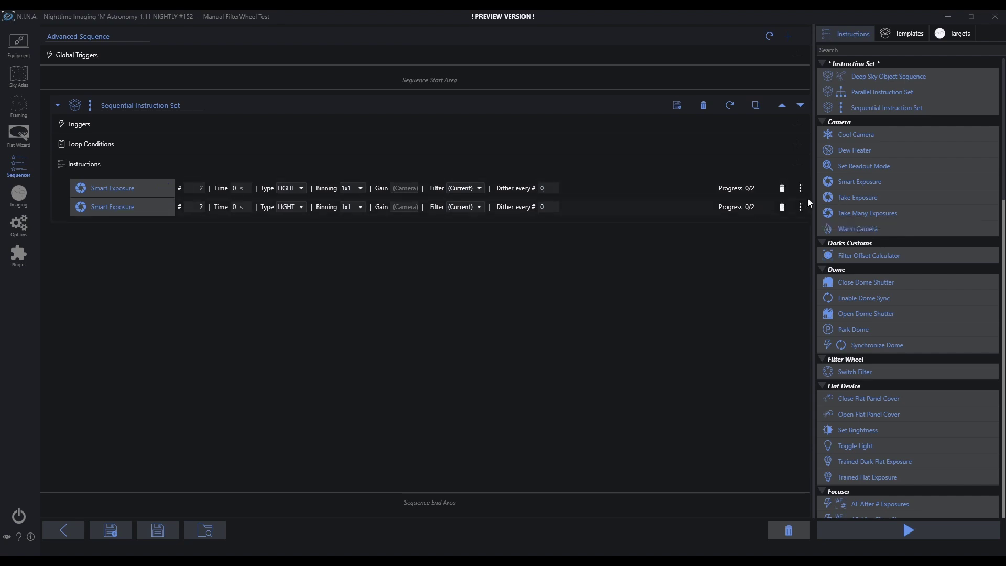
pyautogui.click(801, 206)
pyautogui.click(755, 225)
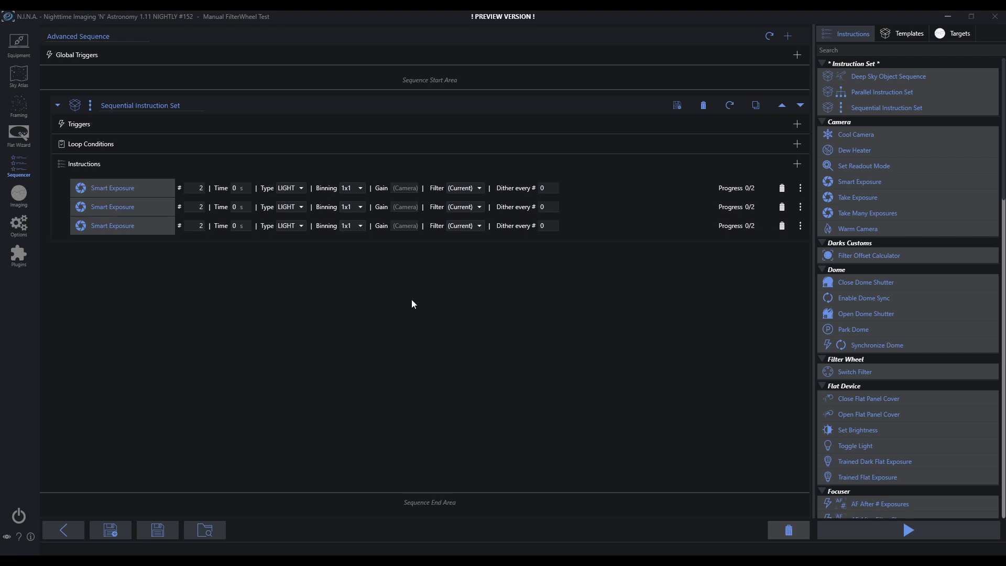
# - Set the three Smart Exposures to 1 s each and assign them the filters Empty, LExtreme and Duo in order
pyautogui.click(234, 207)
pyautogui.click(470, 189)
pyautogui.click(475, 210)
pyautogui.click(471, 207)
pyautogui.click(474, 234)
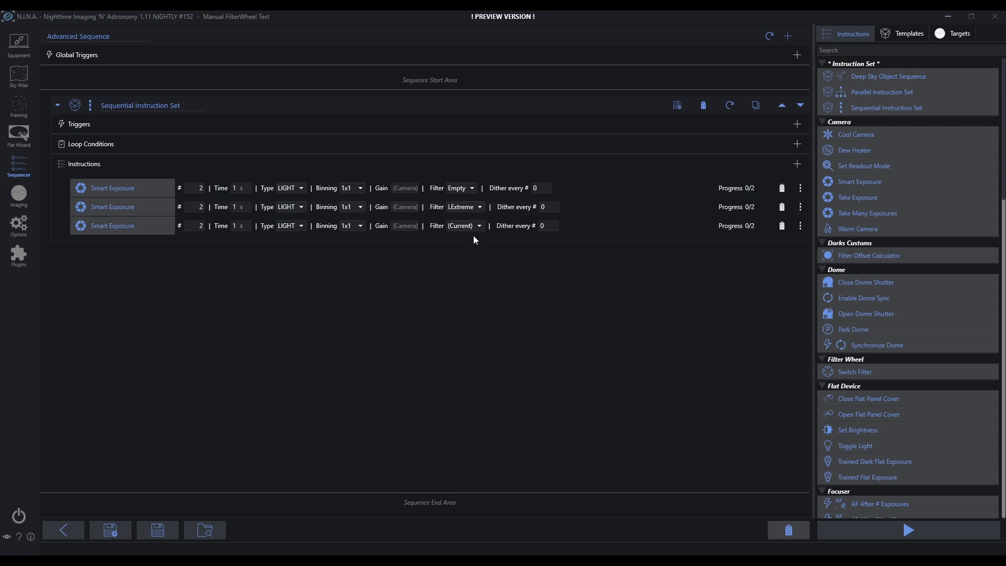
pyautogui.click(471, 227)
pyautogui.click(474, 261)
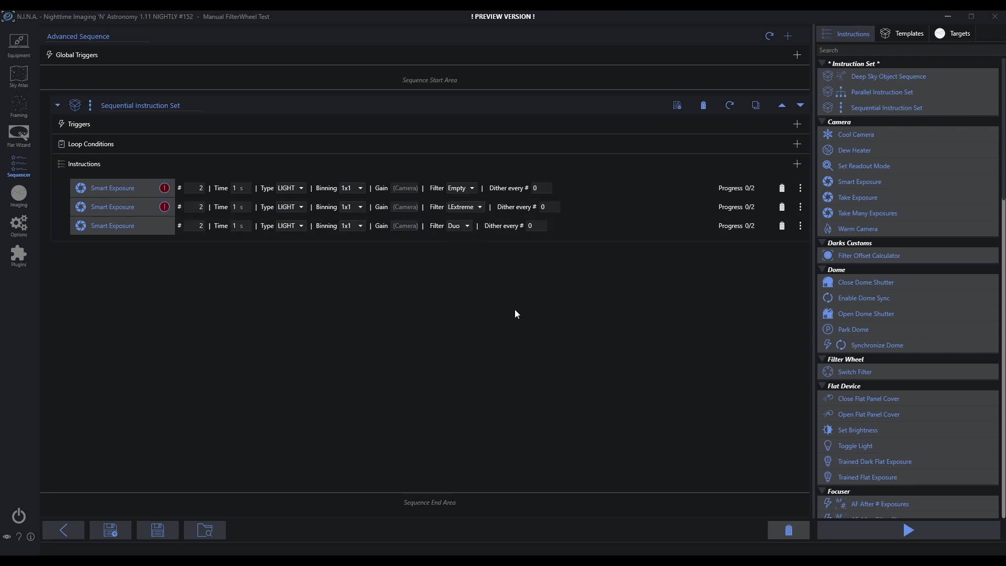
# - Run the sequence despite the filter wheel issue in the pre-sequence checklist, and reset its progress after the run
pyautogui.click(933, 524)
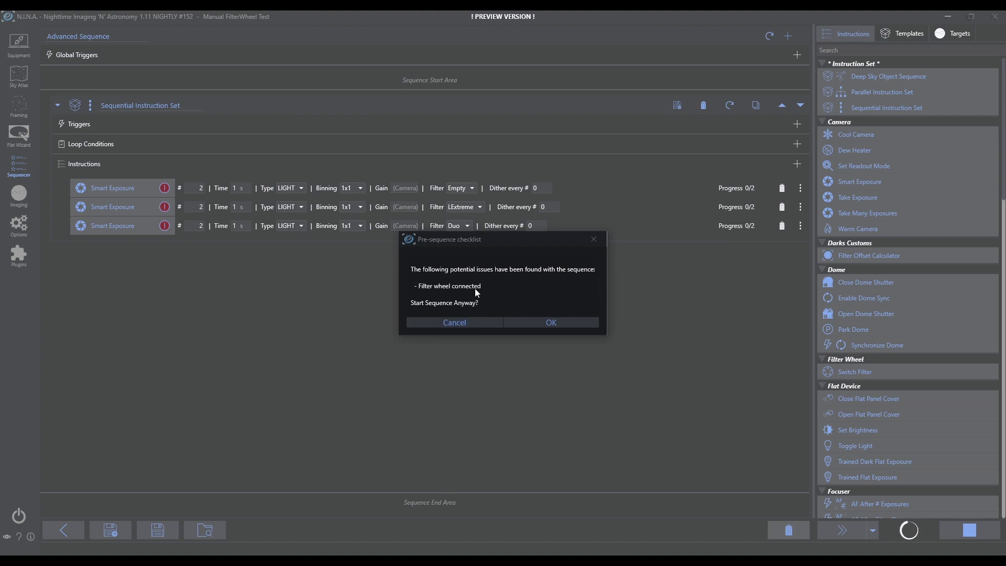
pyautogui.click(542, 325)
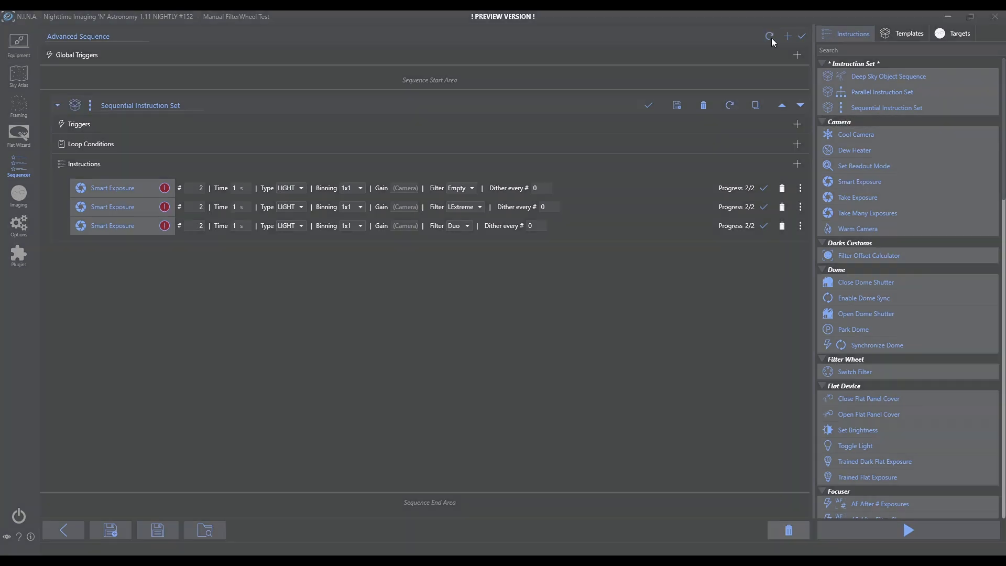
pyautogui.click(769, 36)
pyautogui.click(545, 312)
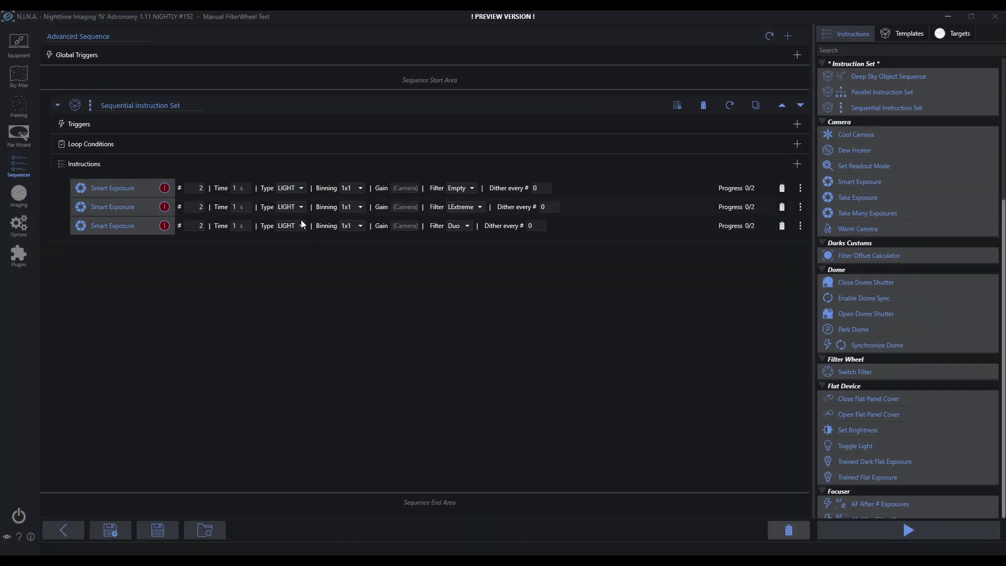
# - Choose Manual filter wheel as the filter wheel device and connect it
pyautogui.click(14, 39)
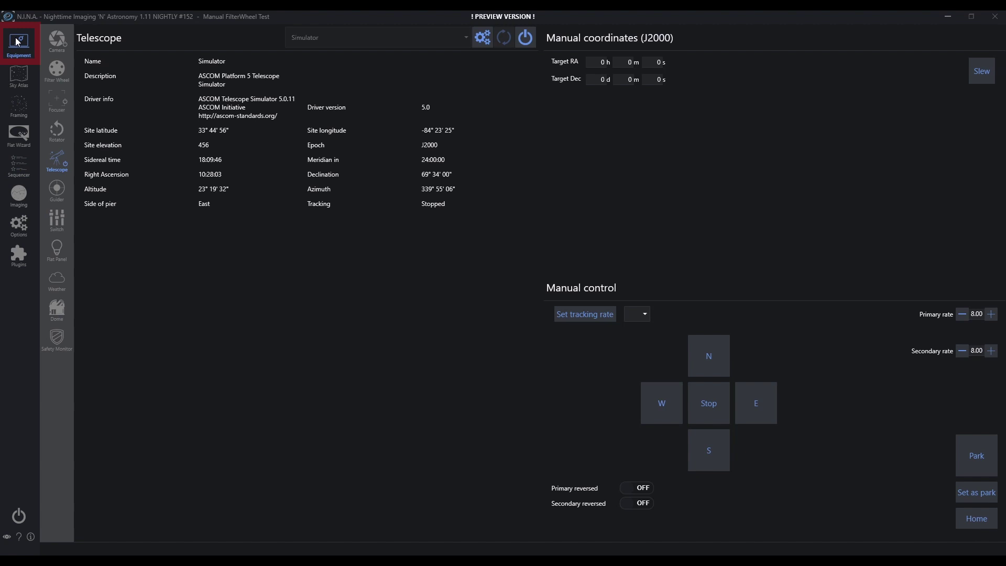
pyautogui.click(50, 66)
pyautogui.click(465, 39)
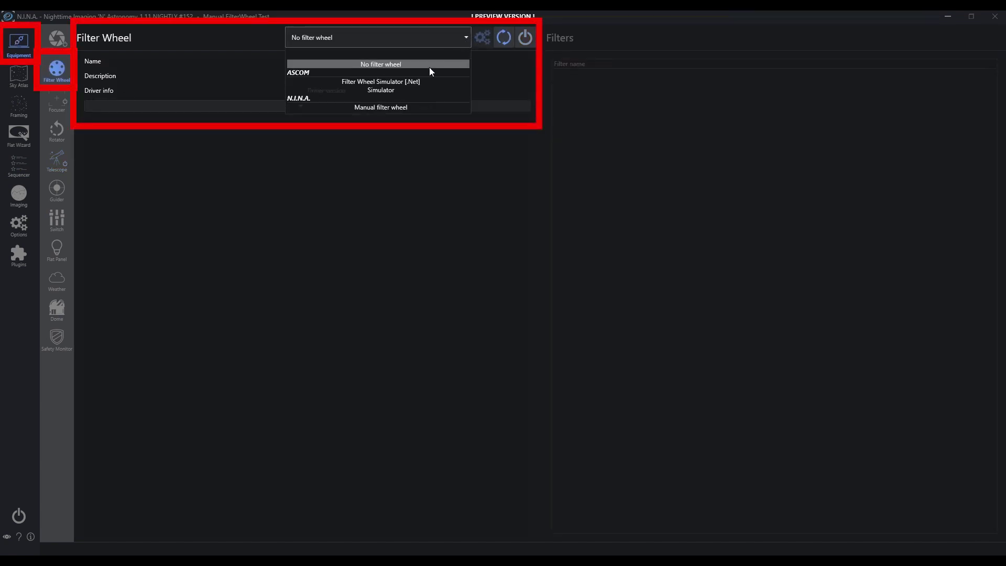
pyautogui.click(385, 108)
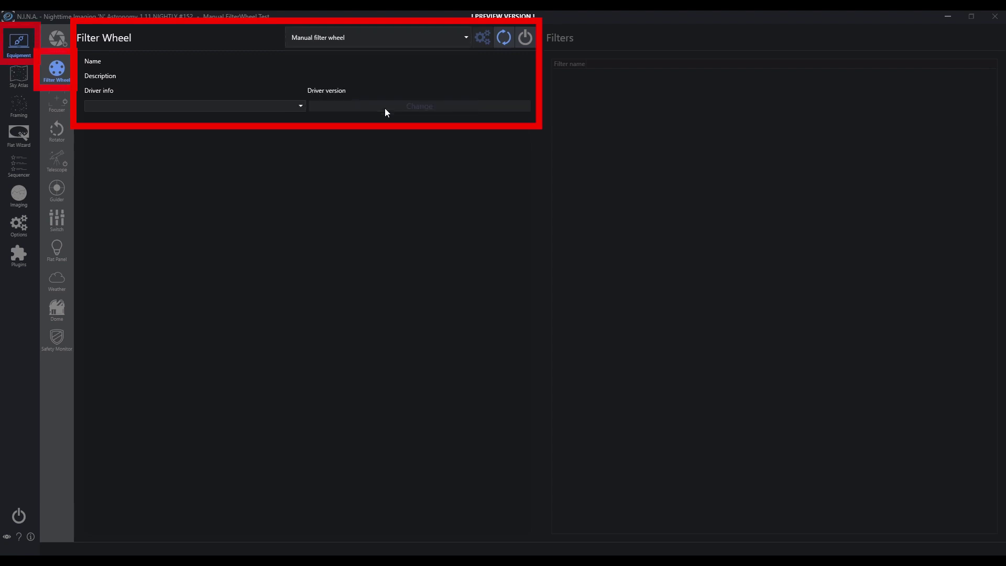
pyautogui.click(526, 39)
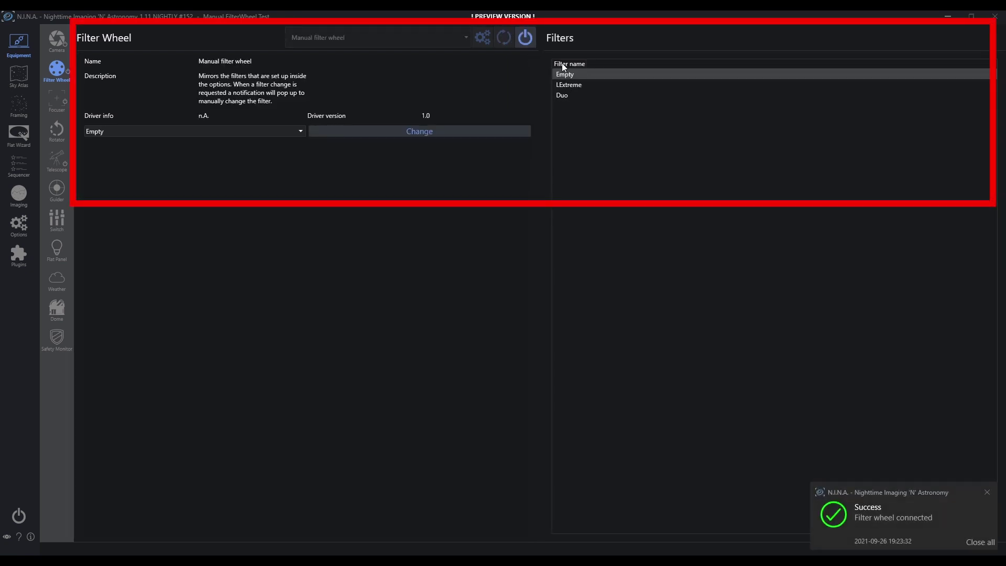
# - Change the manual filter wheel's active filter to LExtreme and acknowledge the filter change request
pyautogui.click(299, 134)
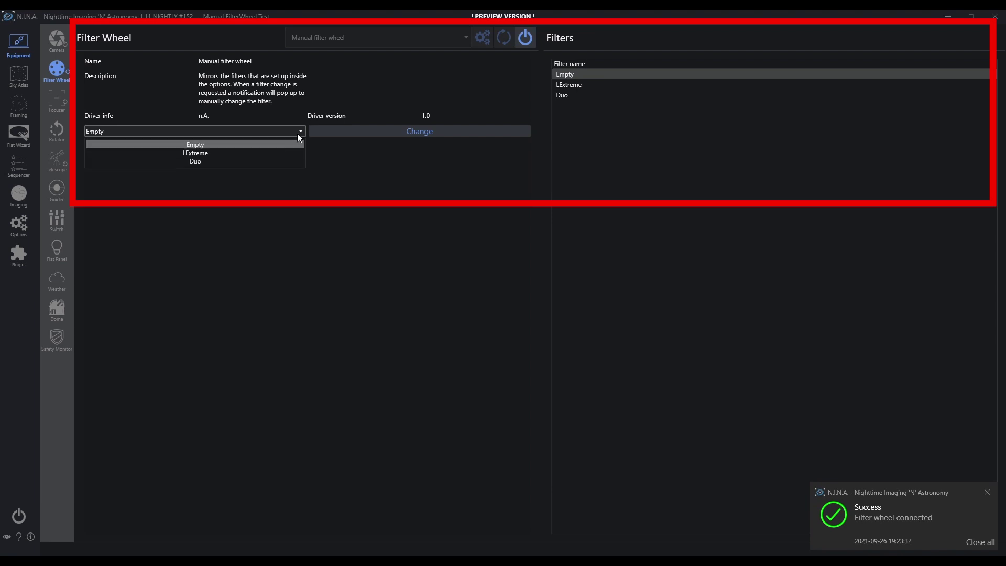
pyautogui.click(209, 150)
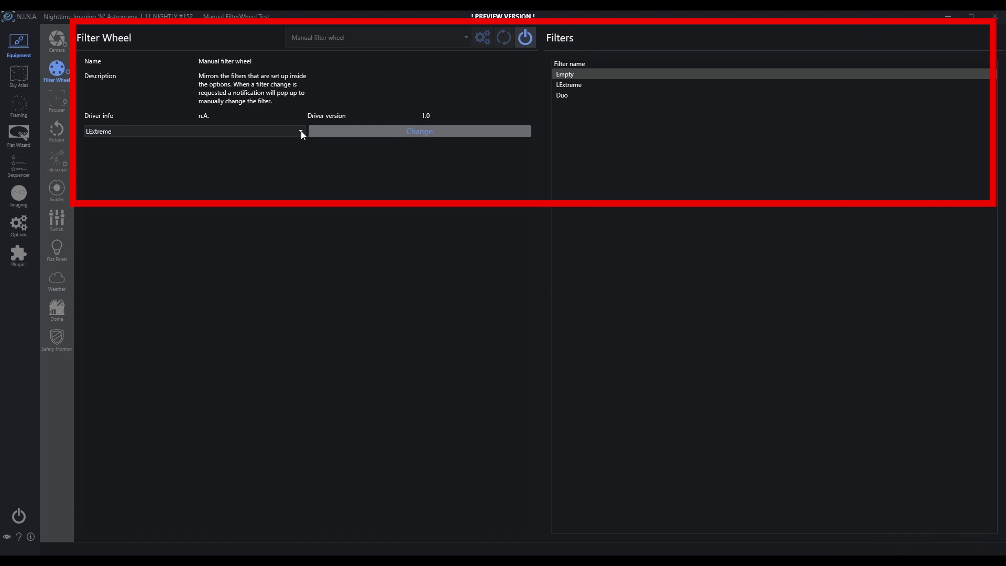
pyautogui.click(252, 131)
pyautogui.click(200, 143)
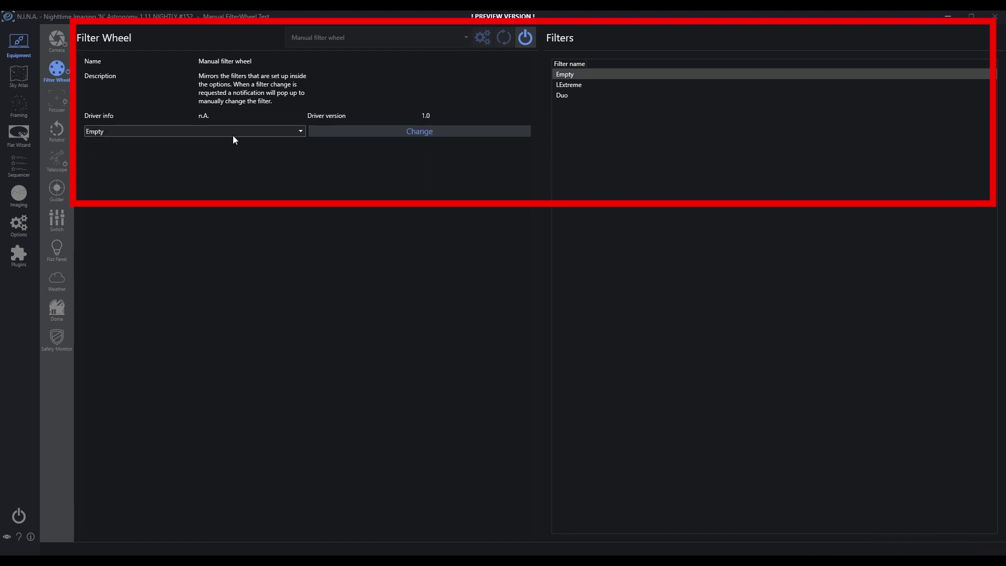
pyautogui.click(261, 134)
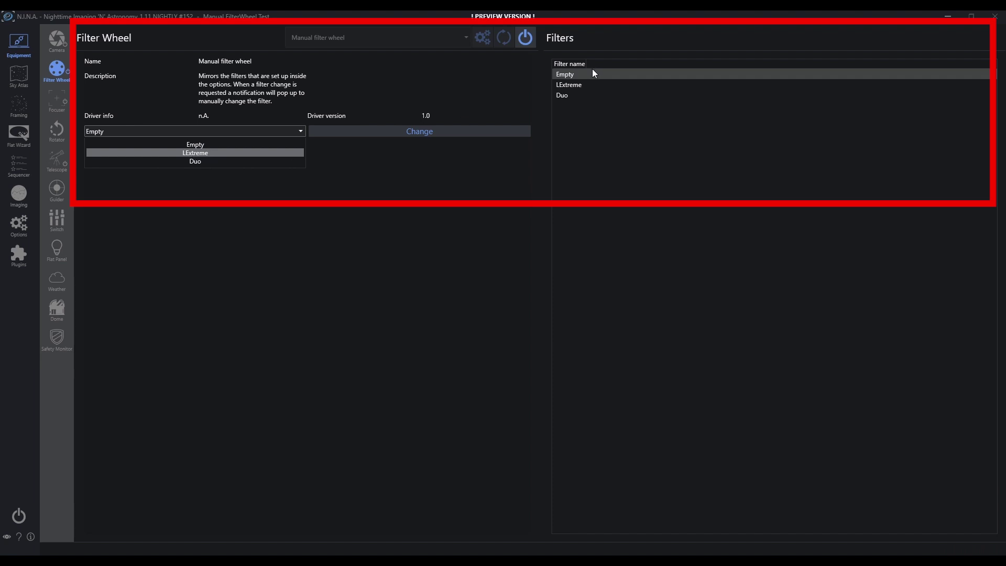
pyautogui.click(216, 151)
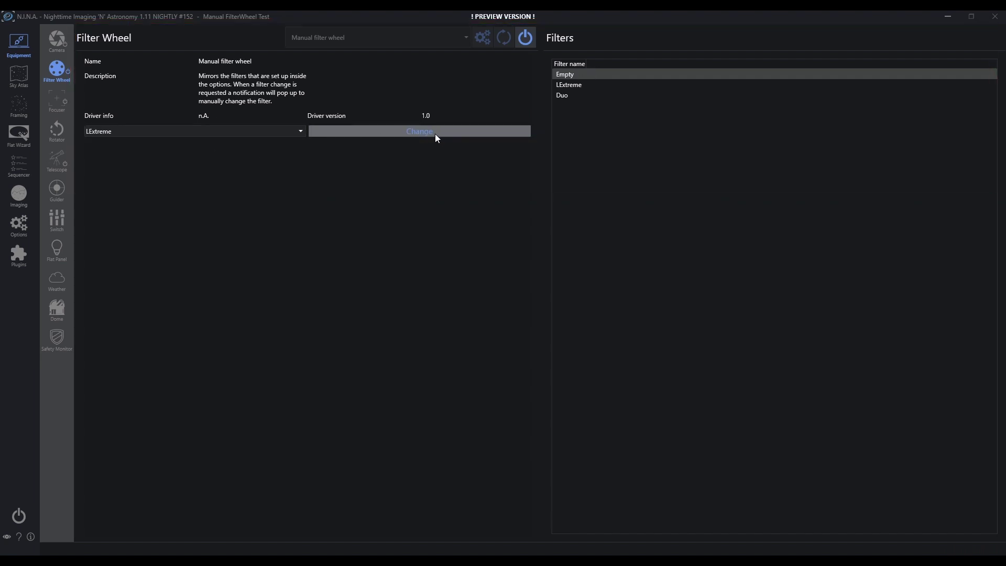
pyautogui.click(435, 134)
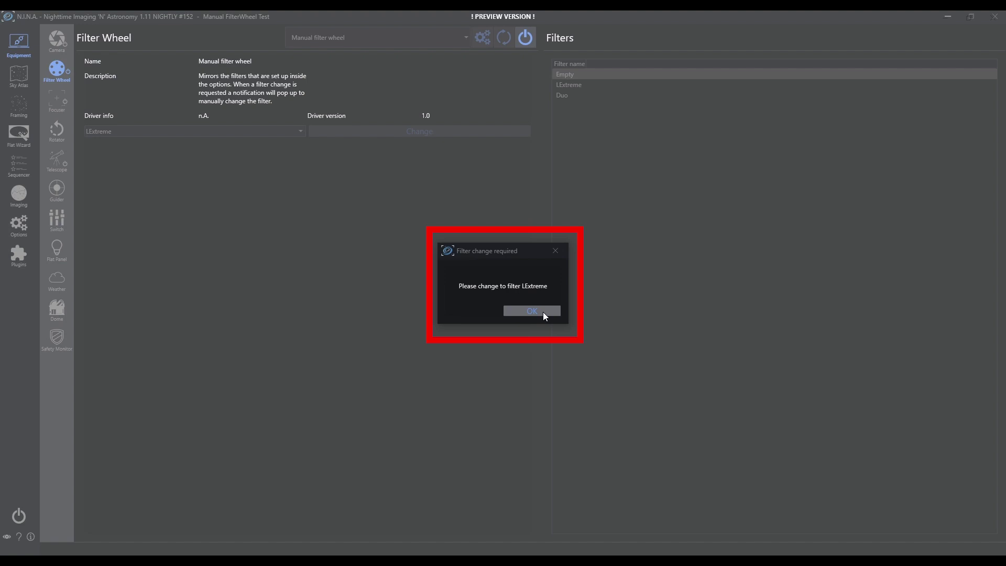
pyautogui.click(543, 313)
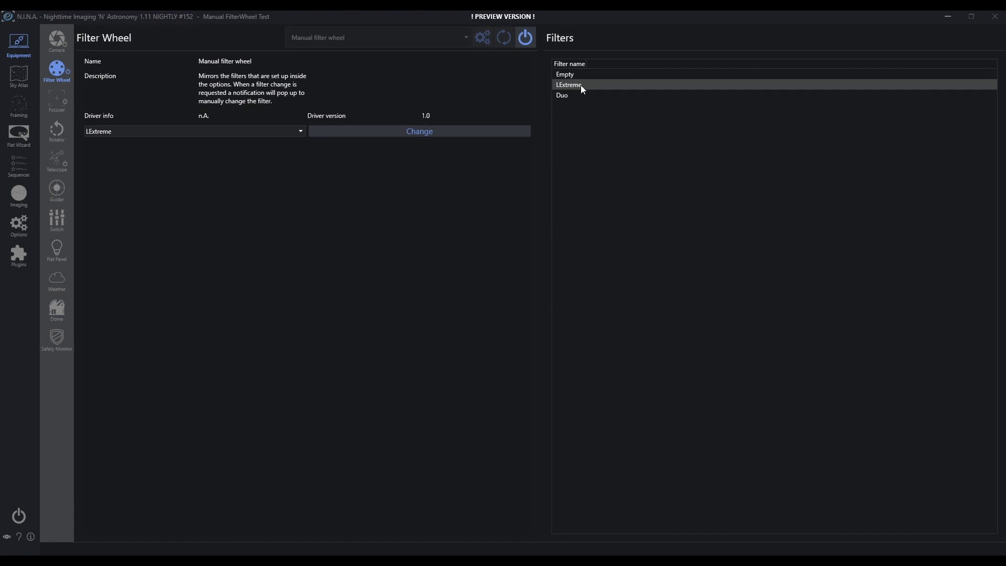
pyautogui.click(289, 131)
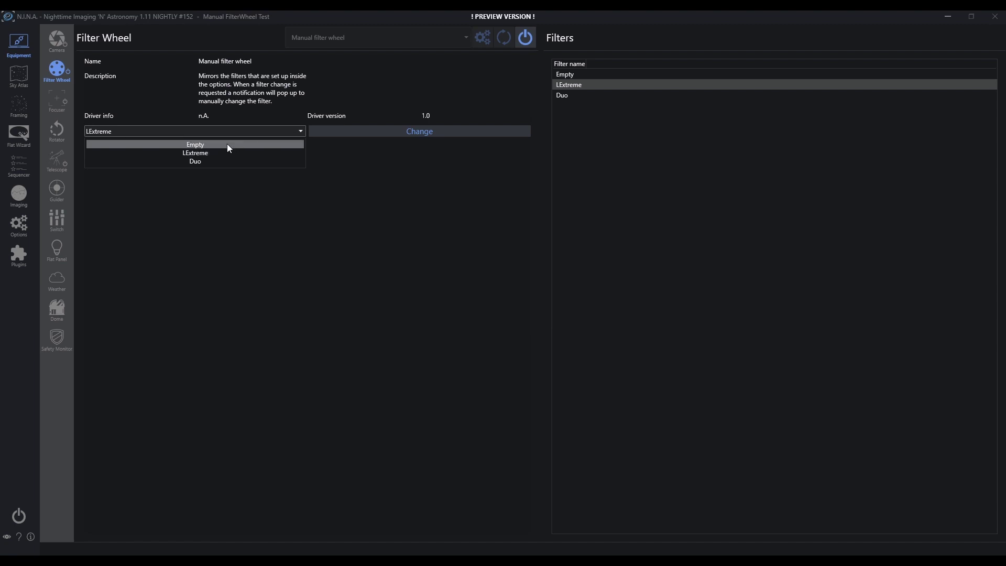
pyautogui.click(408, 246)
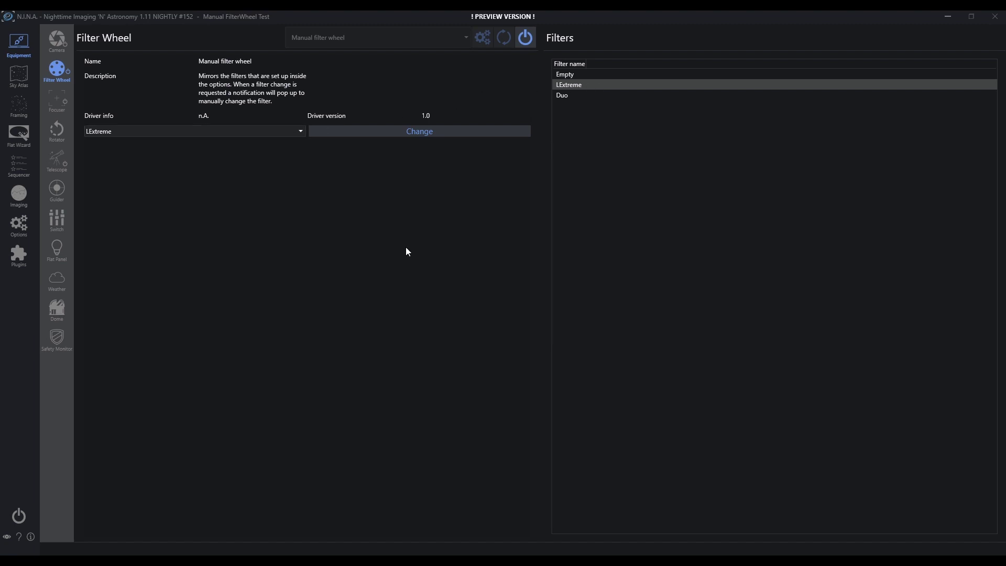
# - Show the focuser details in the imaging view, and take an exposure with the Duo filter, acknowledging the requested filter change
pyautogui.click(21, 198)
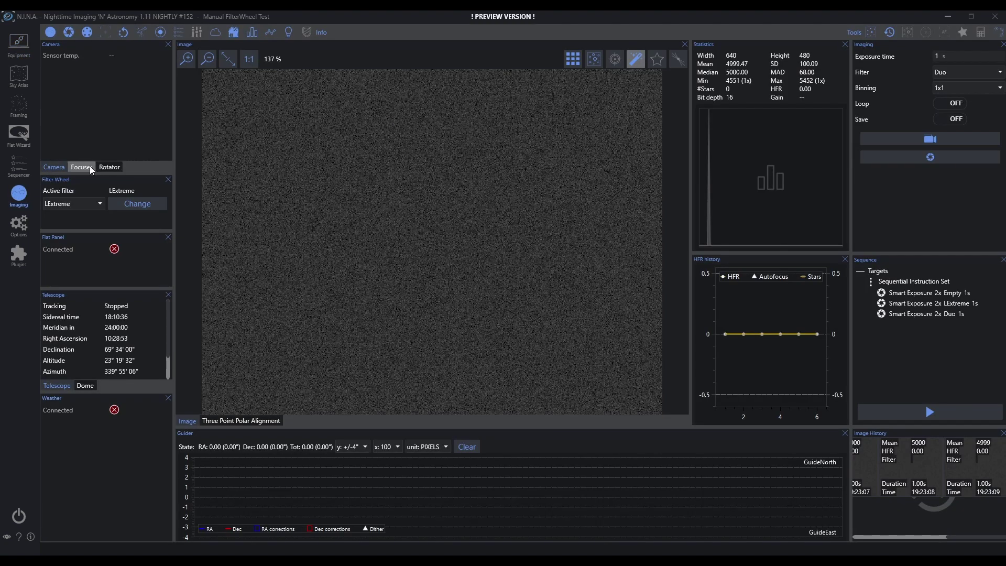
pyautogui.click(82, 168)
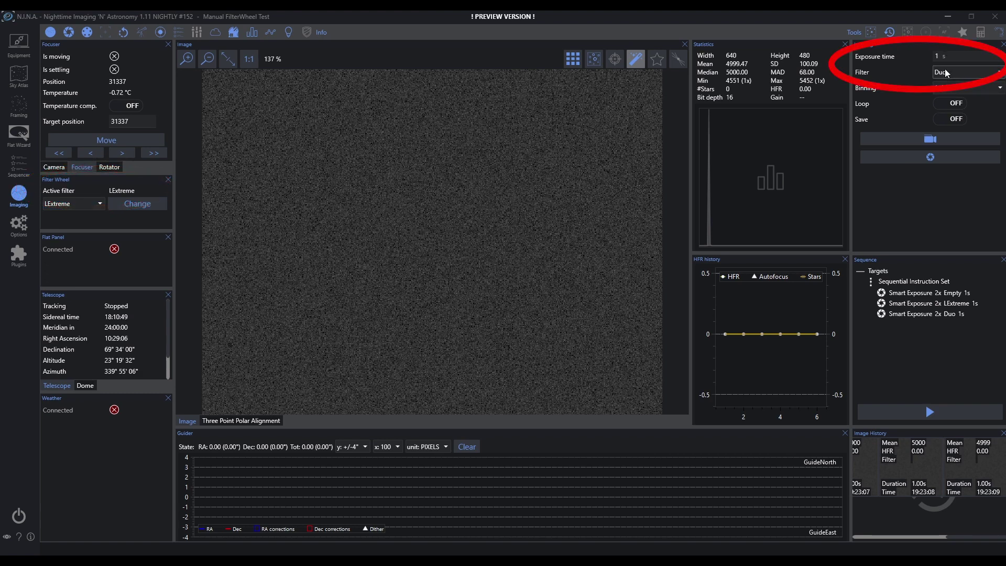
pyautogui.click(914, 158)
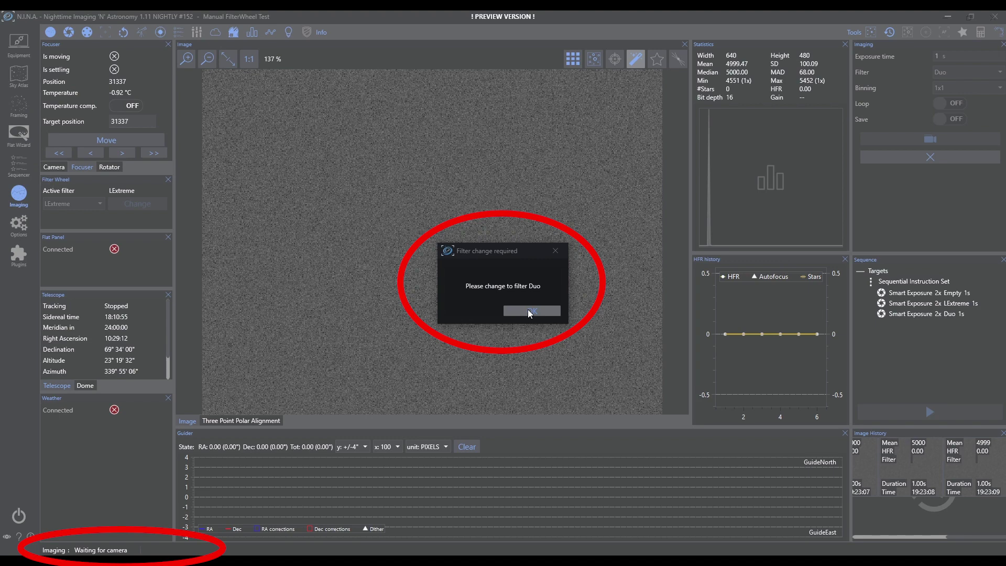
pyautogui.click(527, 310)
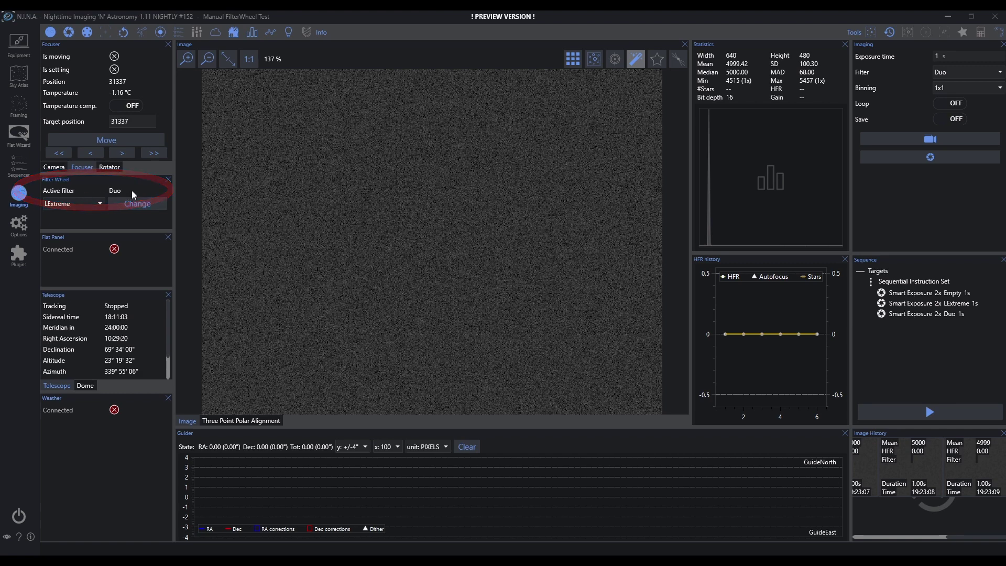
# - Run the advanced sequence, acknowledging the filter change requests for Empty, LExtreme and Duo
pyautogui.click(20, 167)
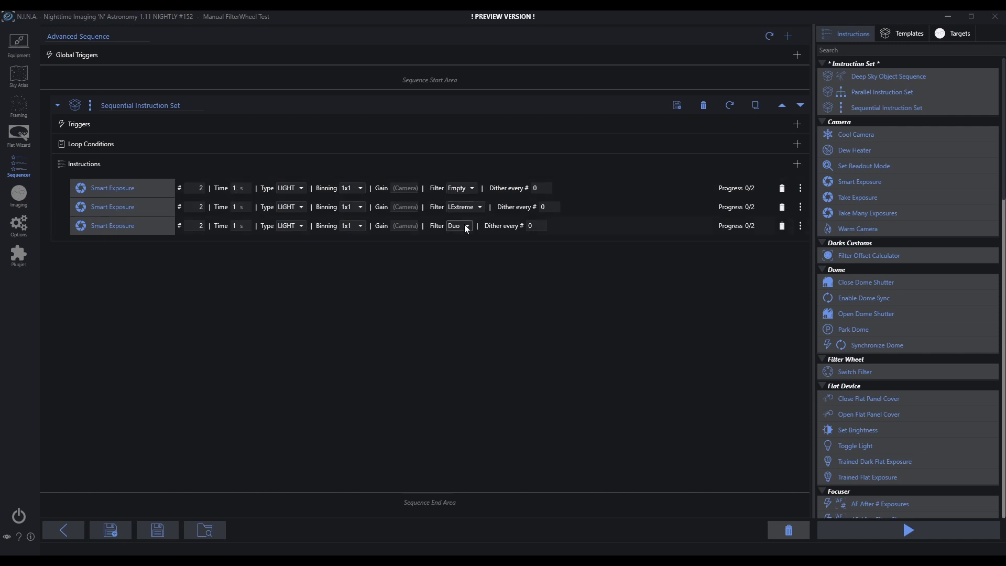
pyautogui.click(895, 527)
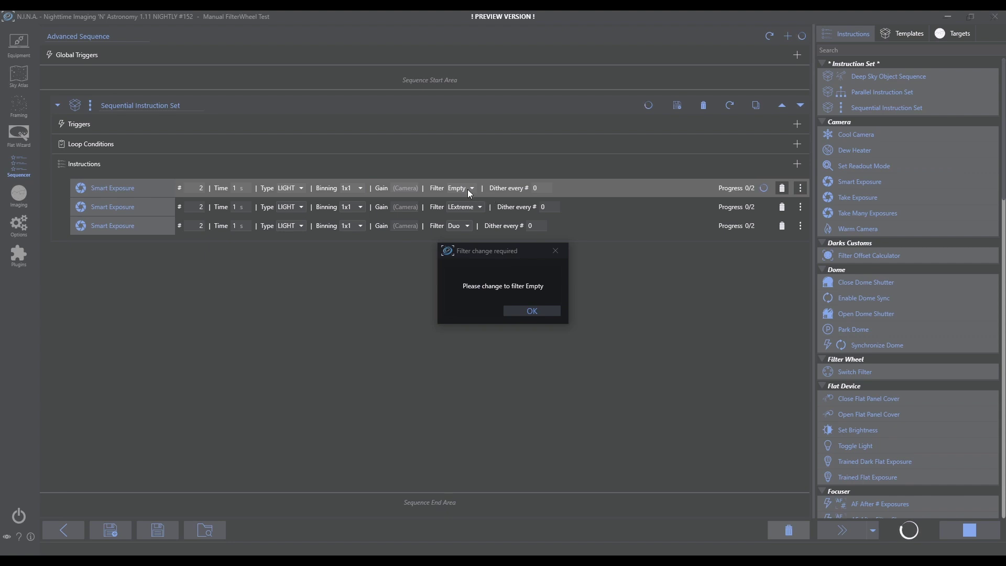
pyautogui.click(531, 311)
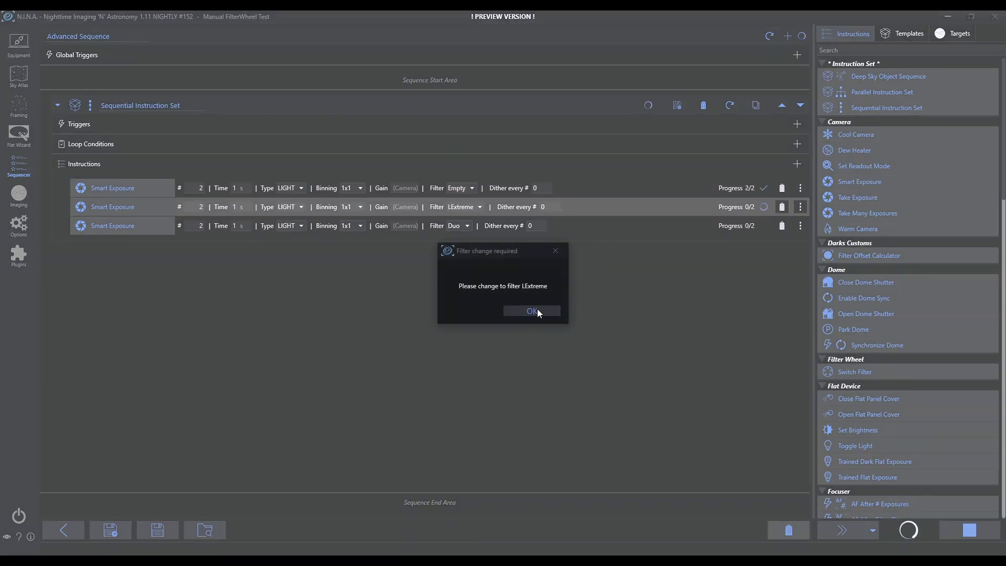
pyautogui.click(533, 311)
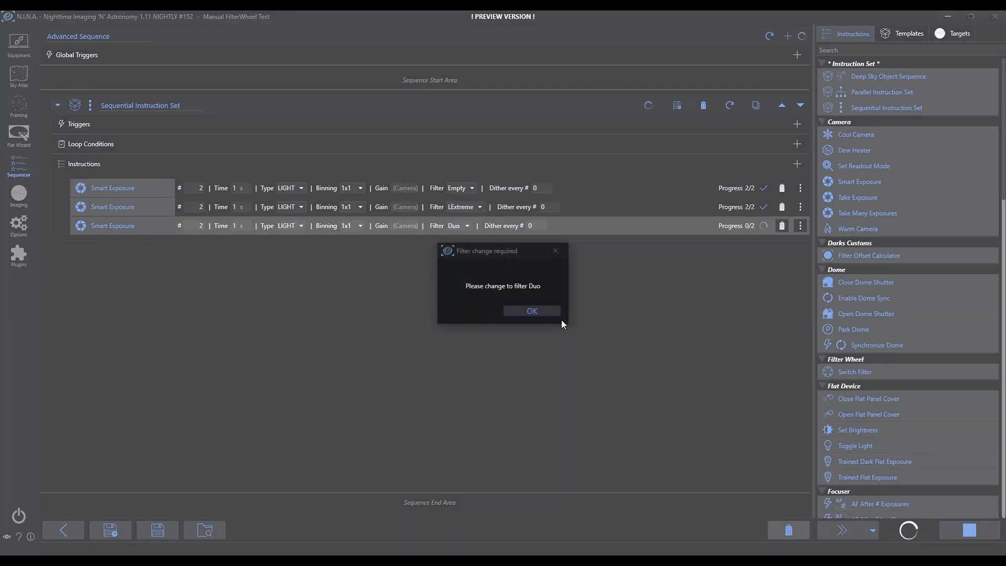
pyautogui.click(532, 312)
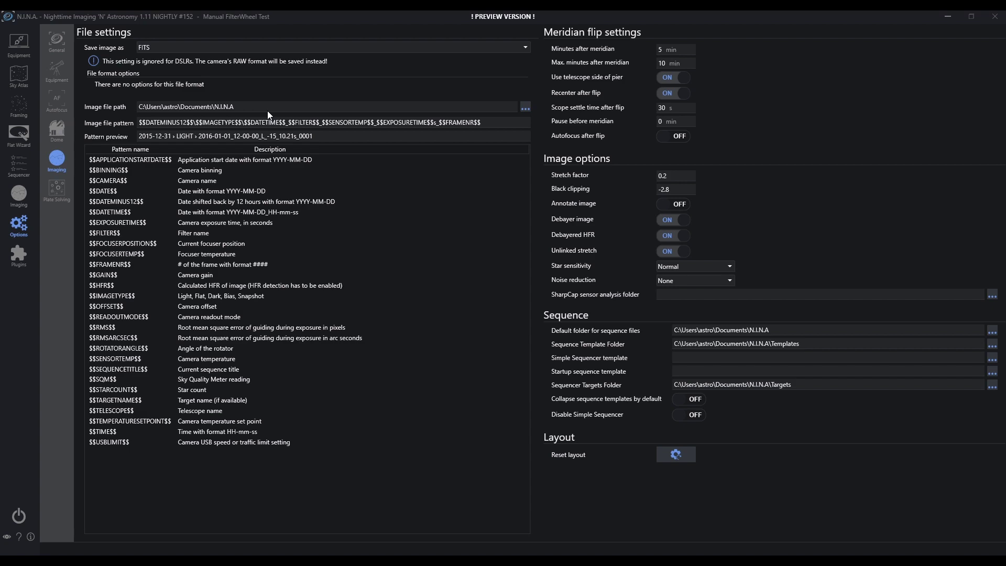
# - In File Explorer, check the filter names in the saved image files in Documents\N.I.N.A\2021-09-26\LIGHT, and minimize the window
pyautogui.press('super+e')
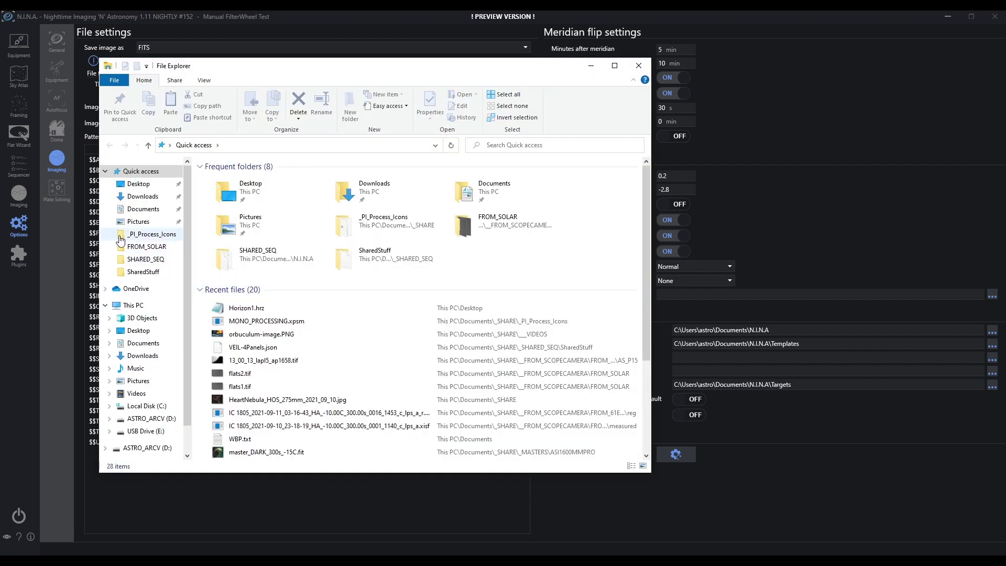
pyautogui.click(143, 210)
pyautogui.doubleClick(246, 215)
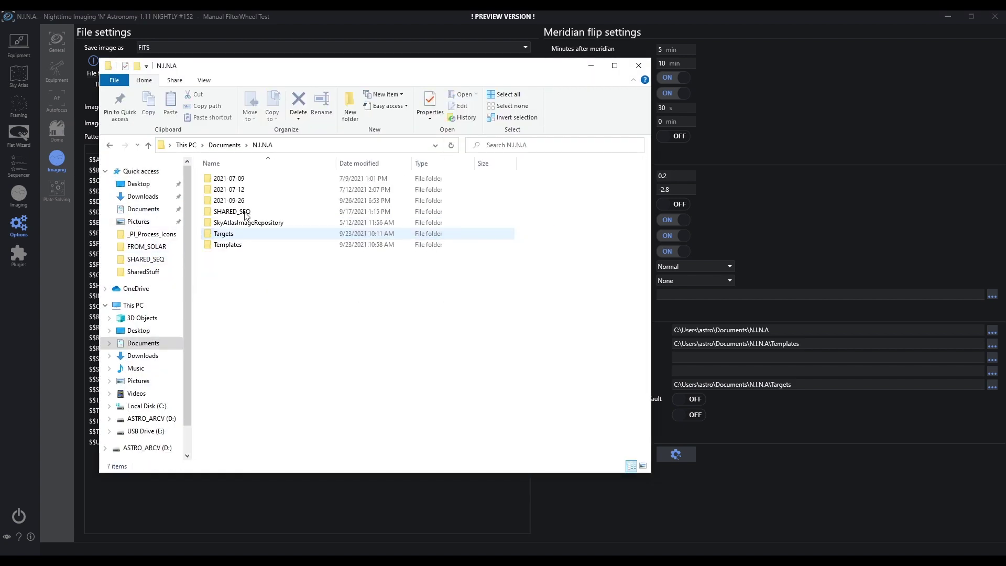
pyautogui.doubleClick(235, 201)
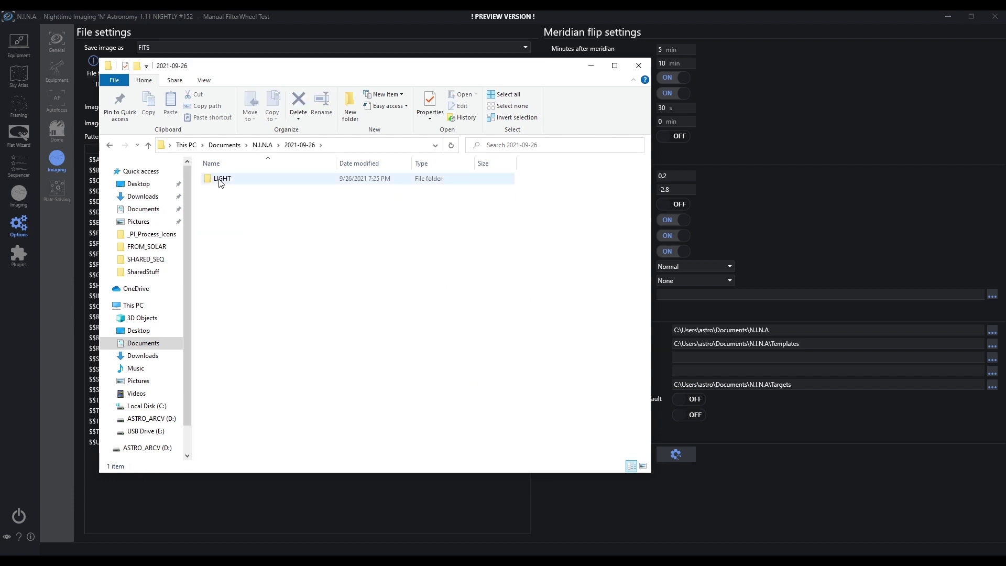
pyautogui.doubleClick(220, 180)
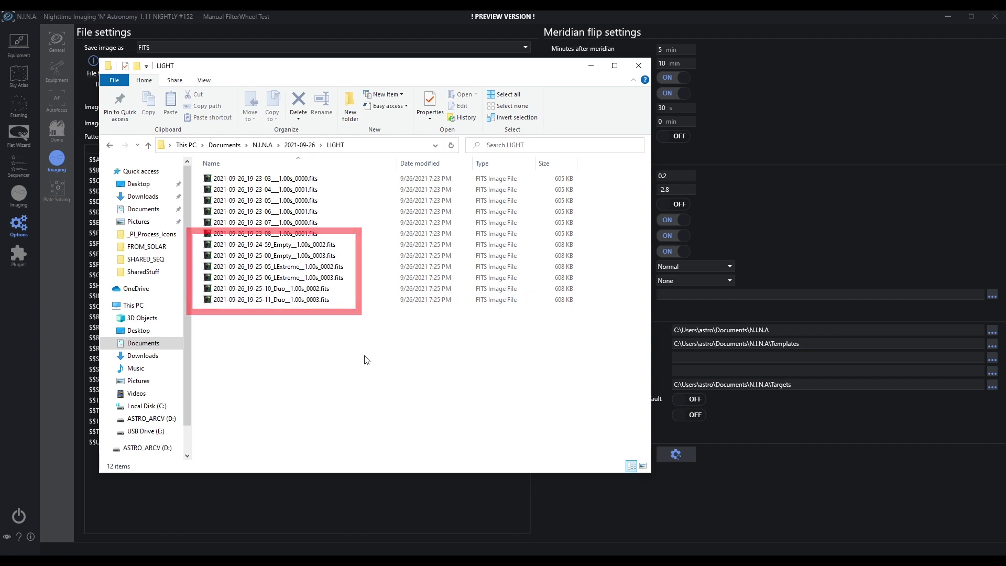
pyautogui.click(592, 64)
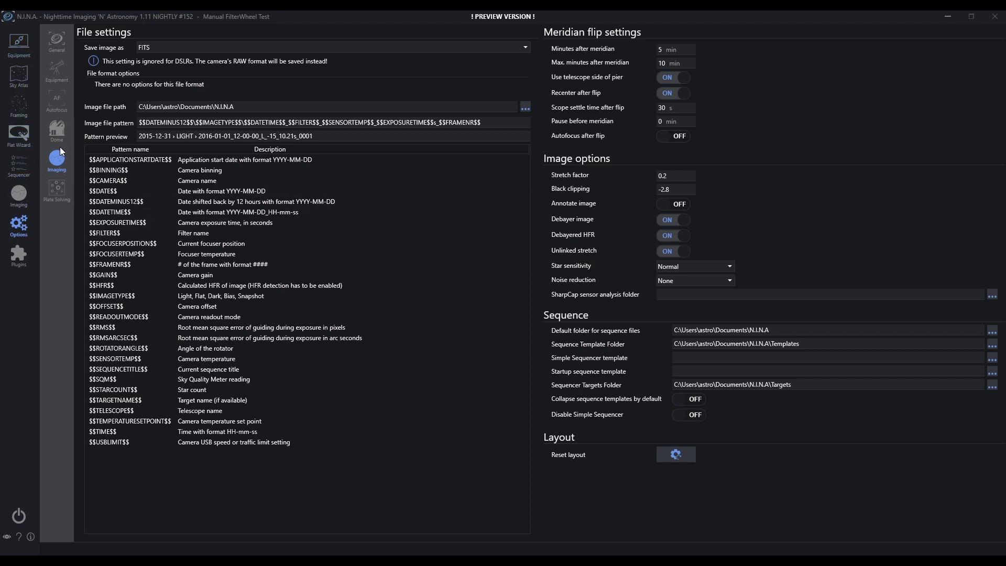
# - In the autofocus filter settings, set the focus offset to 500 for LExtreme and -500 for Duo
pyautogui.click(57, 103)
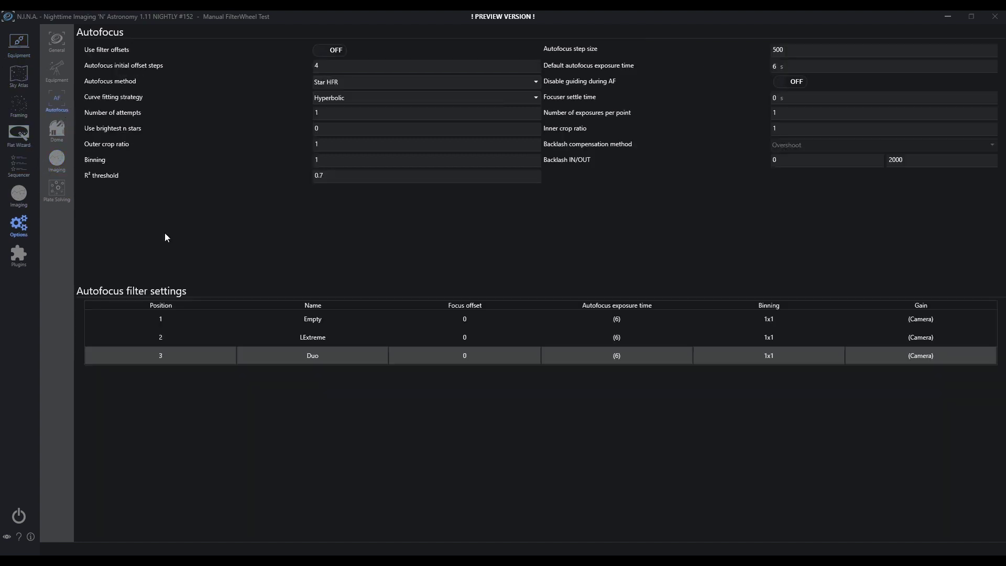
pyautogui.click(469, 320)
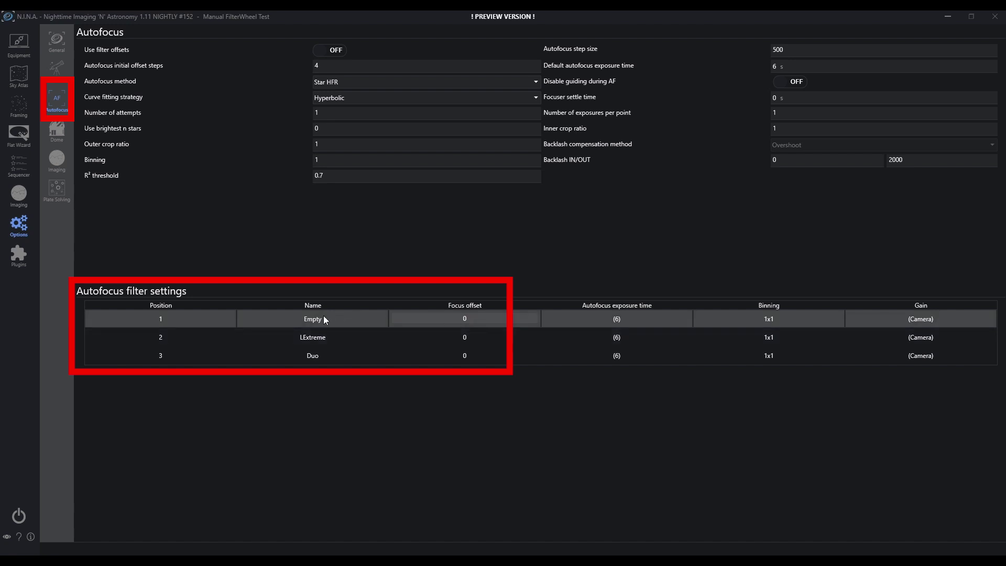
pyautogui.doubleClick(471, 336)
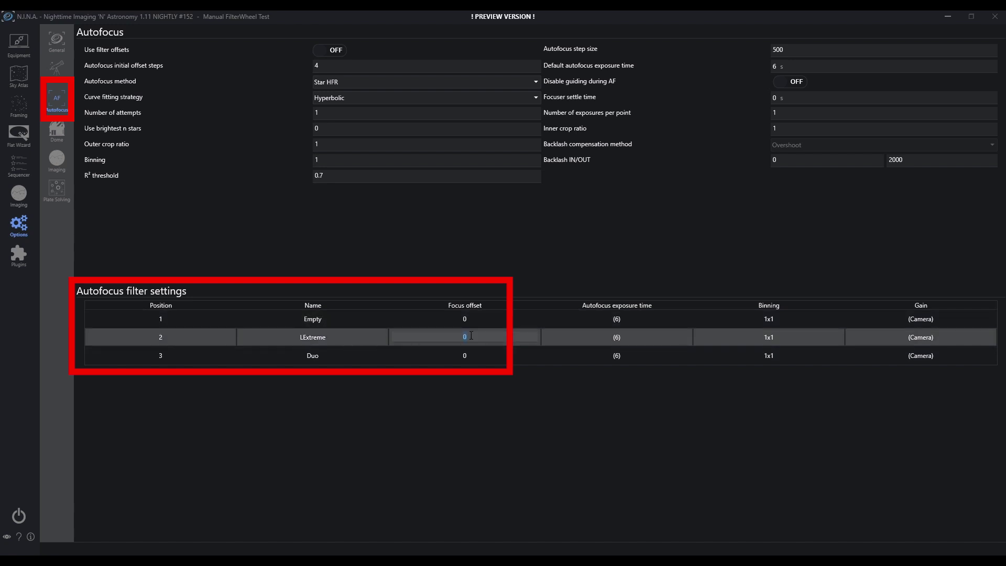
pyautogui.write('500')
pyautogui.doubleClick(465, 356)
pyautogui.write('-500')
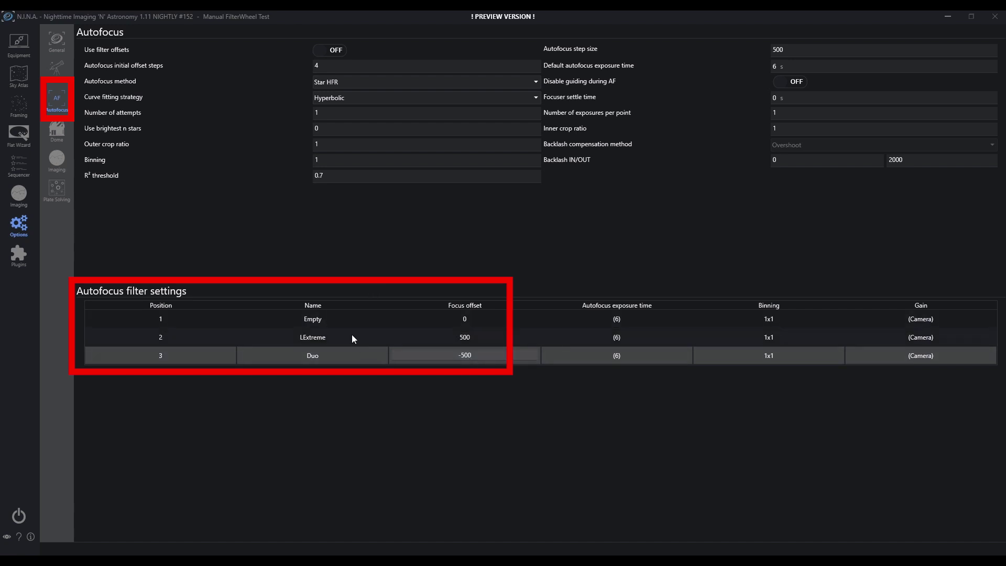
pyautogui.press('Return')
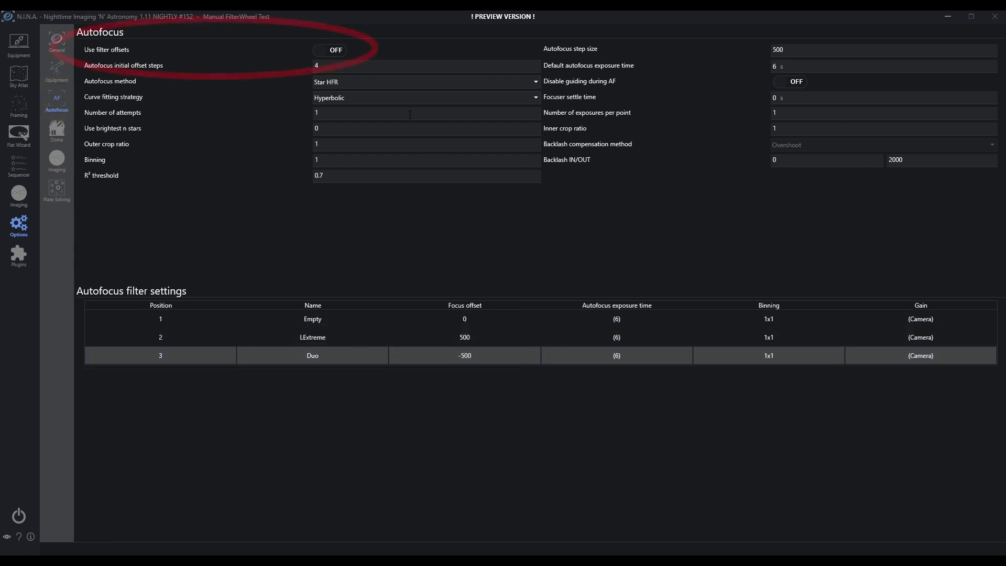
# - Enable the use of filter offsets and set LExtreme as the autofocus filter
pyautogui.click(332, 53)
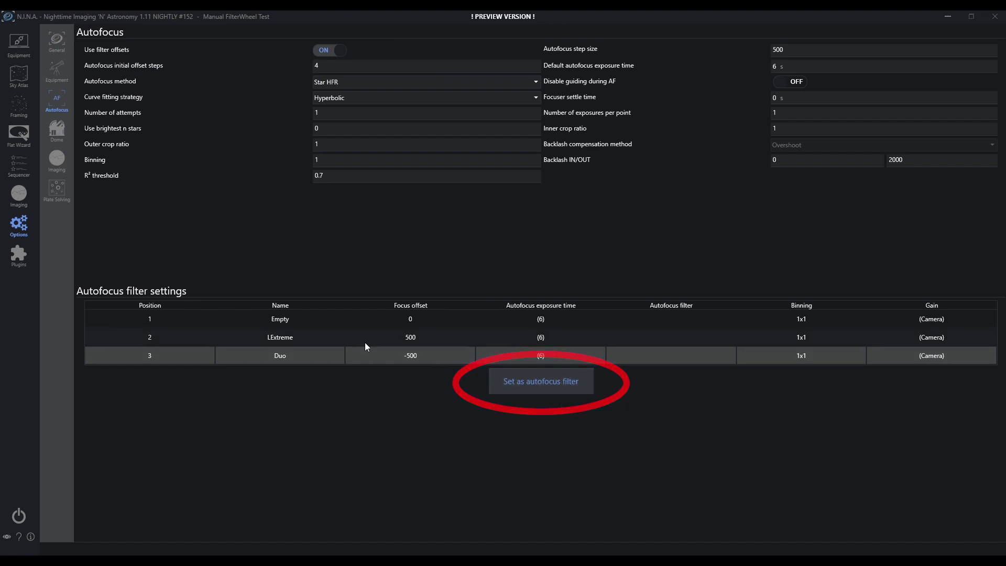
pyautogui.click(309, 334)
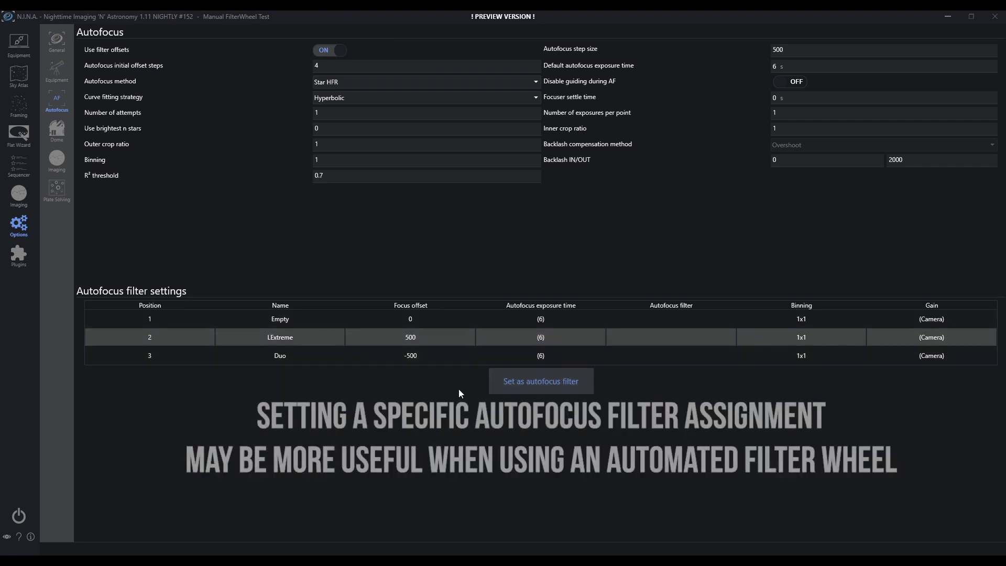
pyautogui.click(539, 384)
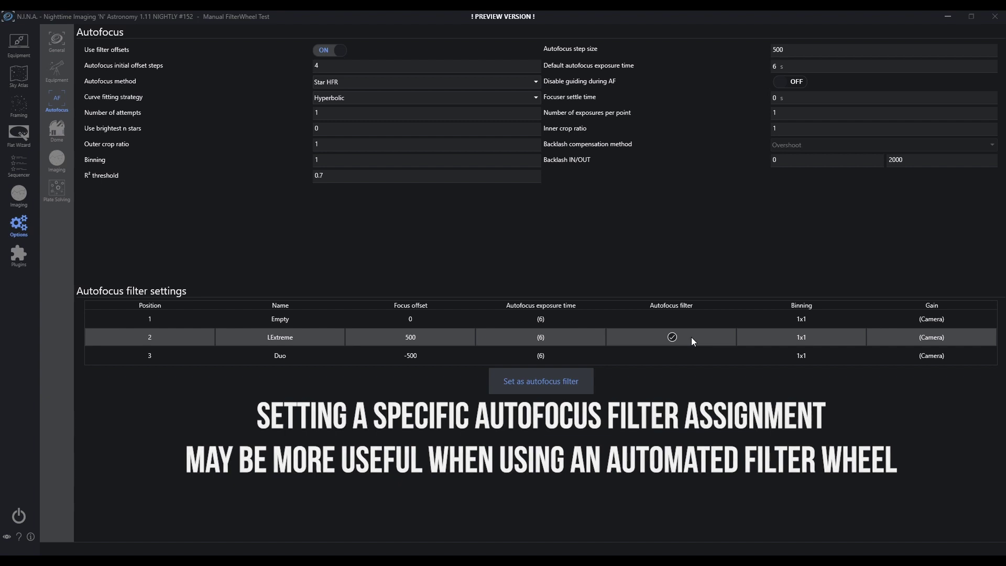
# - Reset the sequence progress and add an AF After HFR Increase trigger to the Sequential Instruction Set
pyautogui.click(17, 167)
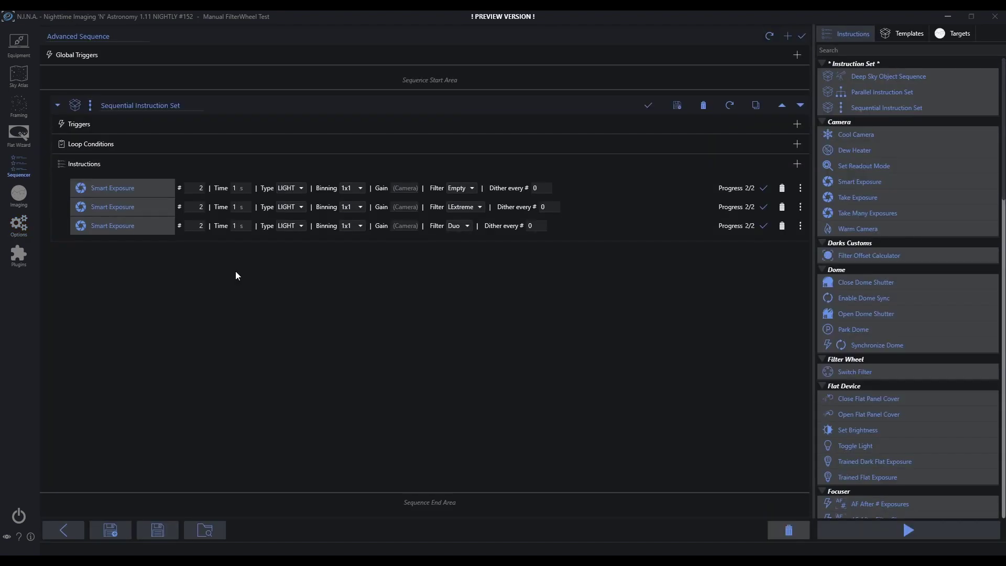
pyautogui.click(769, 35)
pyautogui.click(525, 311)
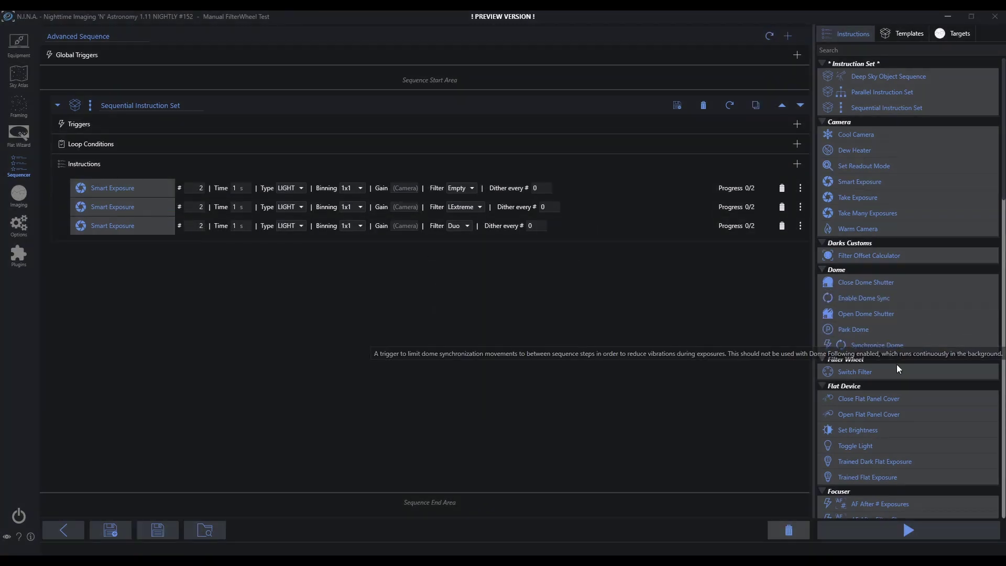
pyautogui.scroll(-3, 897, 369)
pyautogui.moveTo(898, 406); pyautogui.dragTo(159, 125)
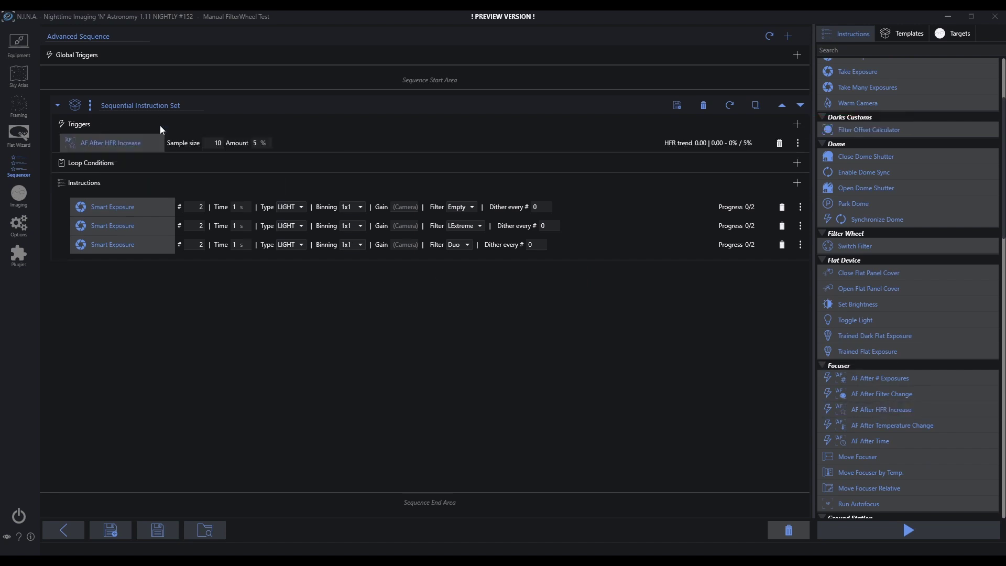
pyautogui.scroll(-1, 904, 319)
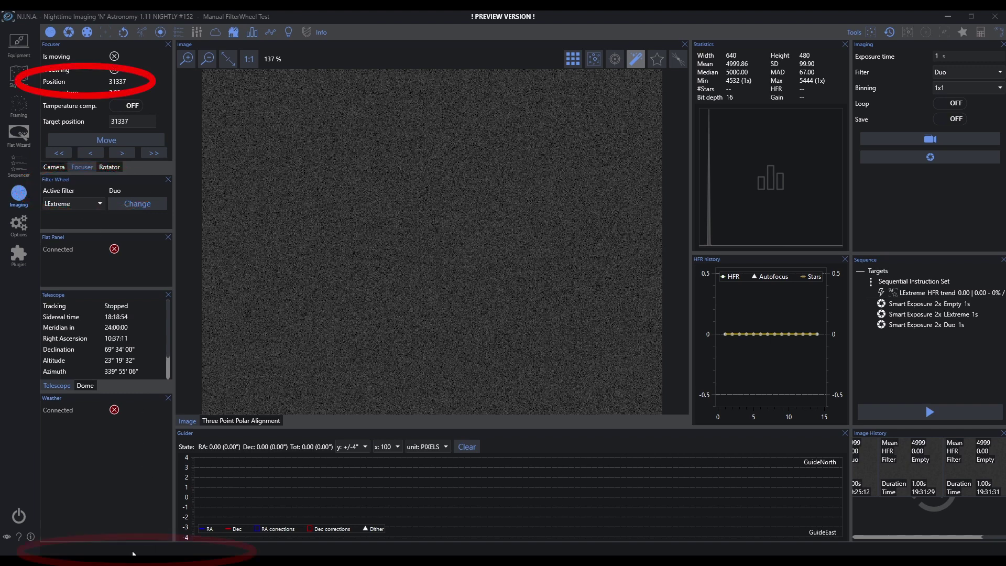
# - In the imaging view, change the active filter to LExtreme and back to Duo, acknowledging each filter change request
pyautogui.click(137, 204)
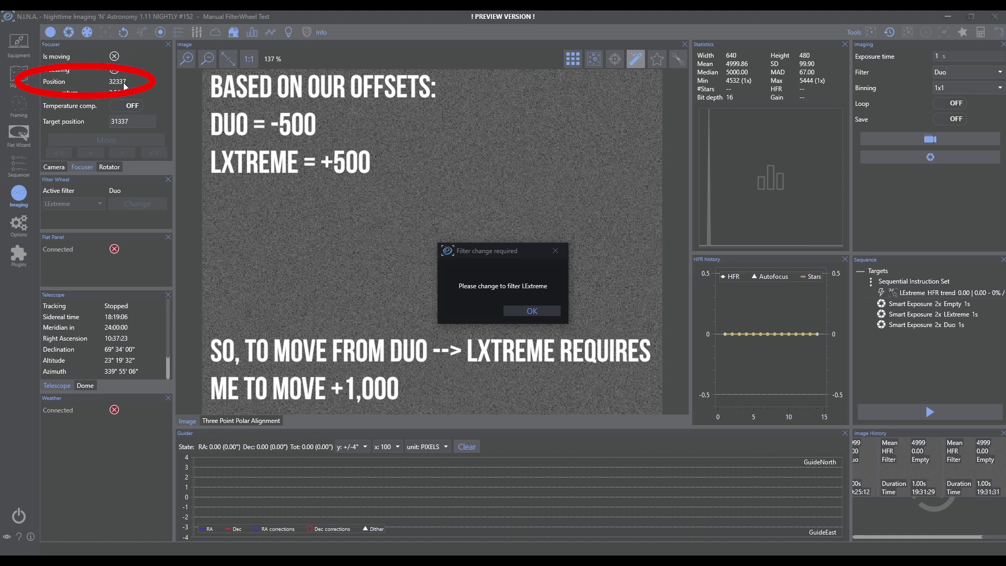
pyautogui.click(532, 311)
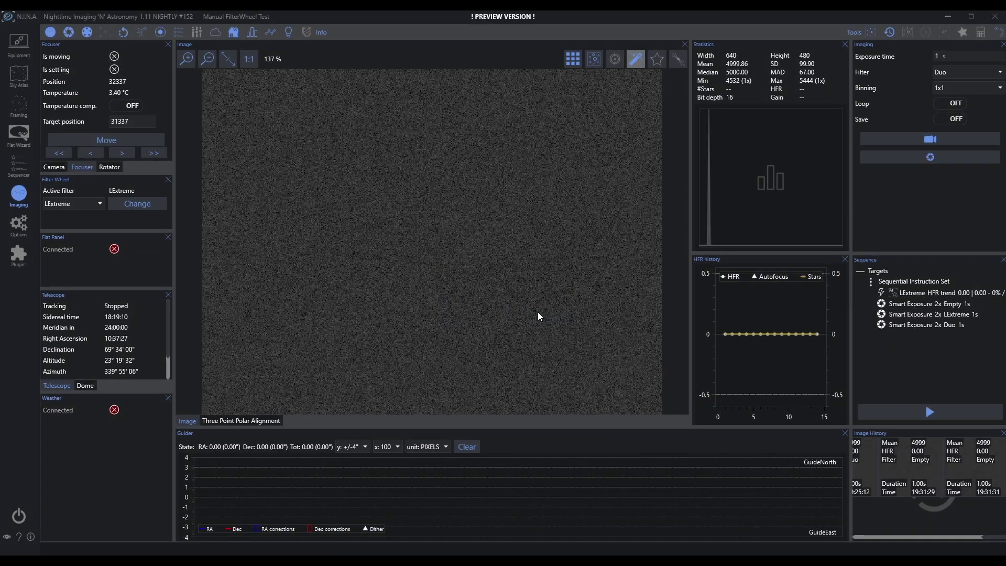
pyautogui.click(94, 204)
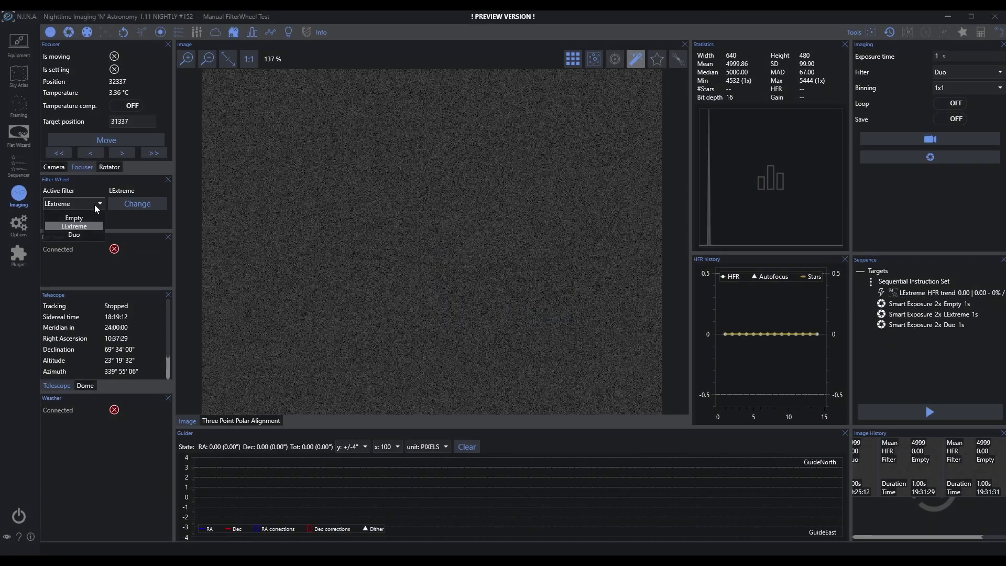
pyautogui.click(80, 234)
pyautogui.click(137, 203)
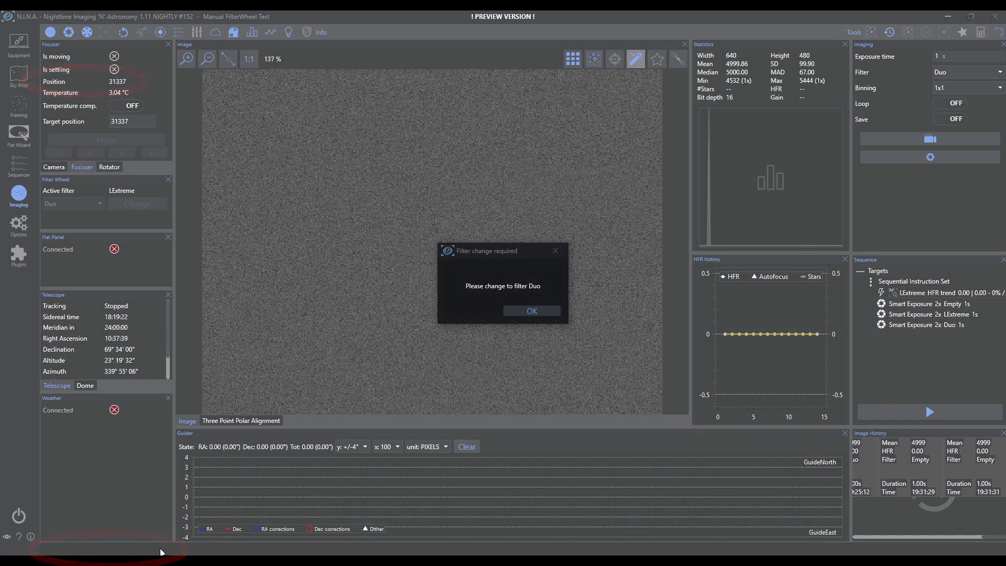
pyautogui.click(545, 311)
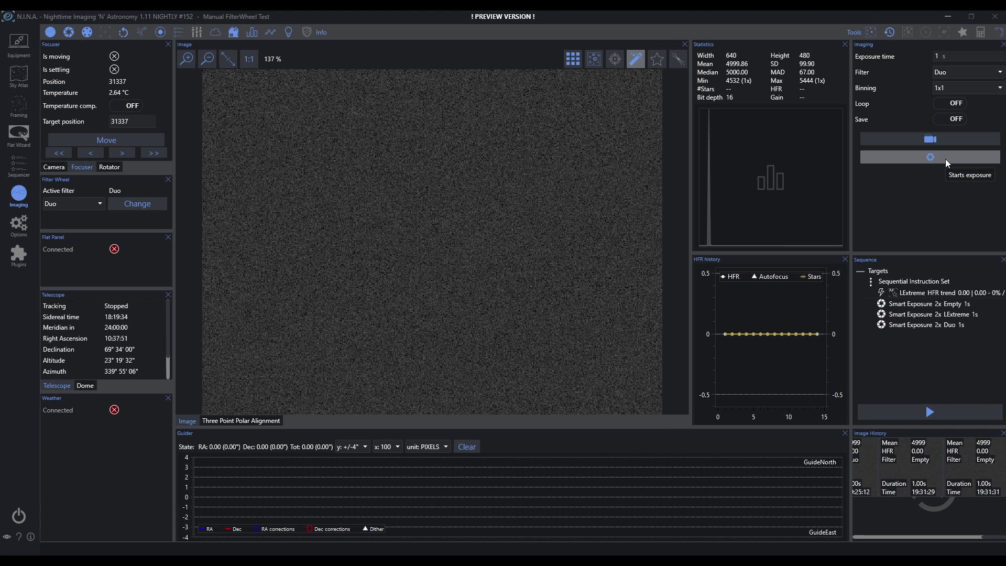
# - Take a 1 s exposure with the Empty filter, acknowledging the requested filter change
pyautogui.click(960, 77)
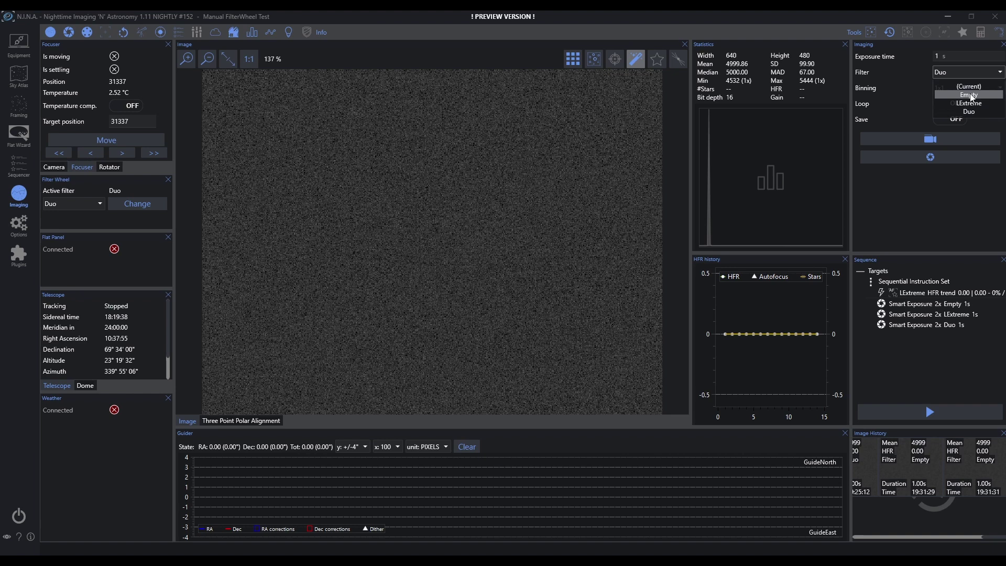
pyautogui.click(970, 95)
pyautogui.click(933, 156)
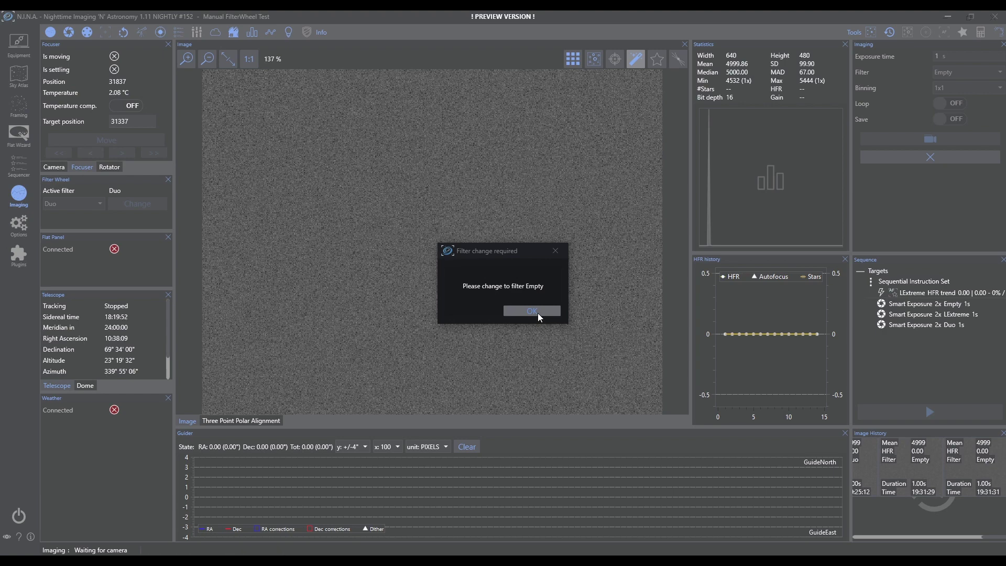
pyautogui.click(537, 313)
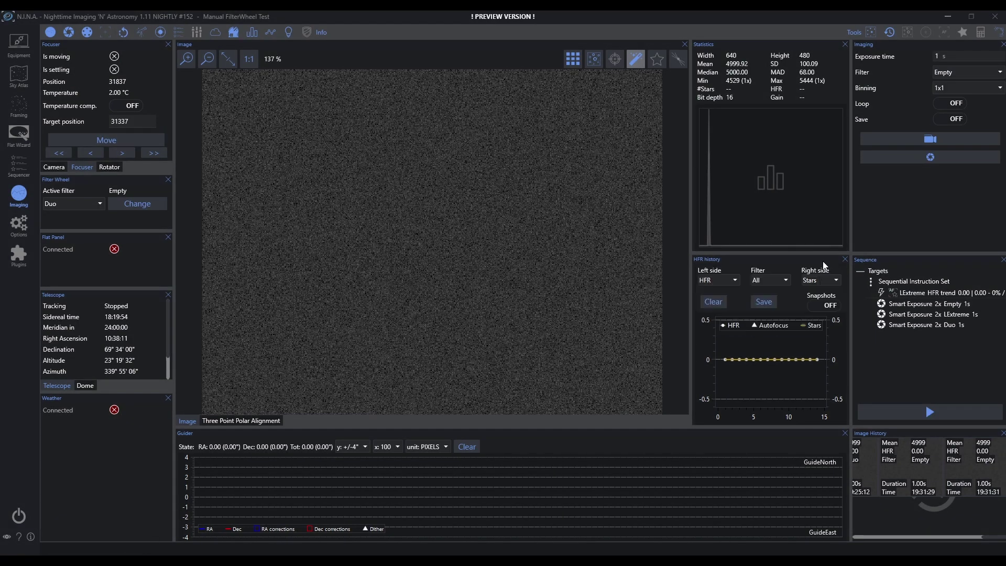
# - Run the sequence with the autofocus trigger, acknowledging the filter changes to Empty, LExtreme and Duo
pyautogui.click(19, 165)
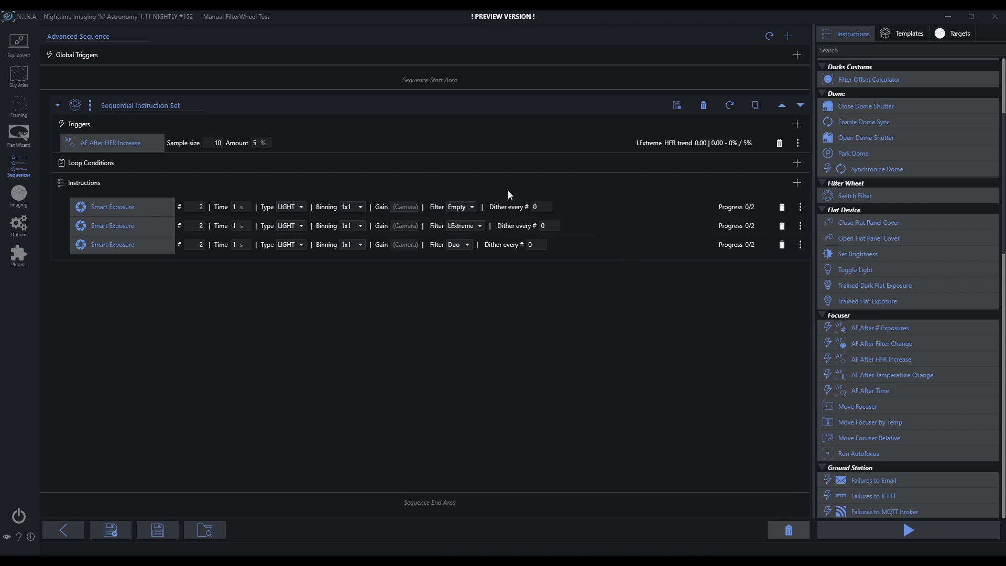
pyautogui.click(904, 530)
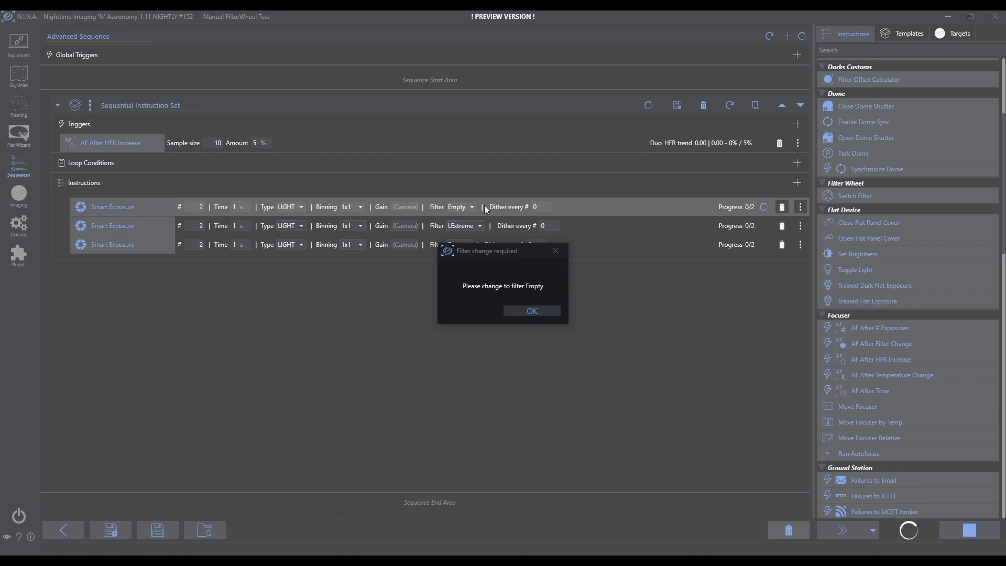
pyautogui.click(538, 313)
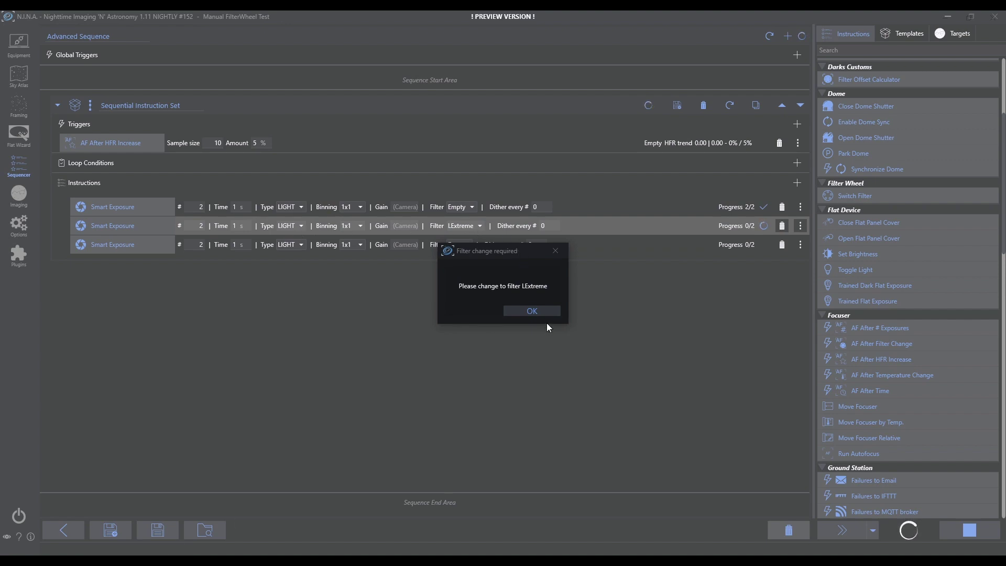
pyautogui.click(536, 314)
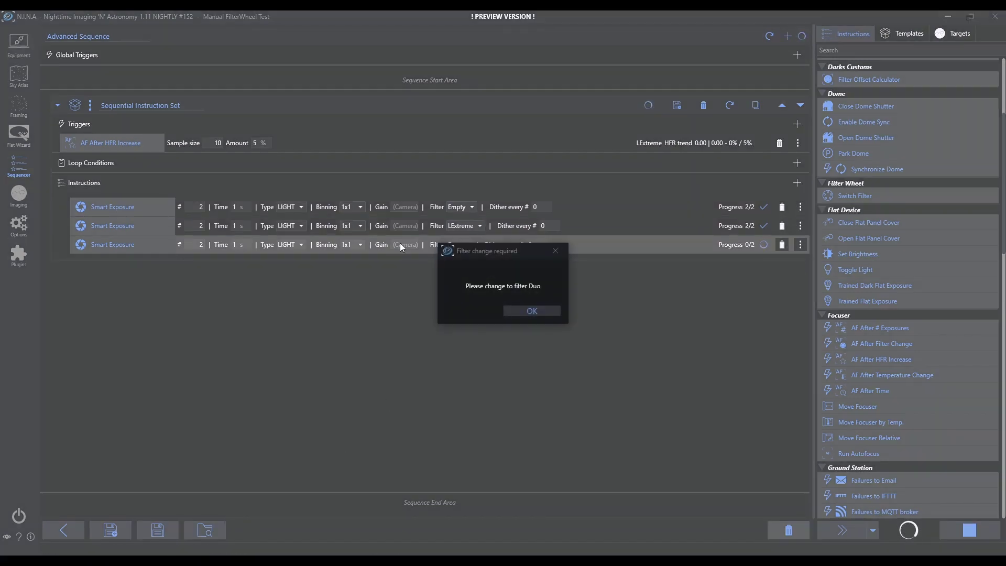
pyautogui.click(543, 309)
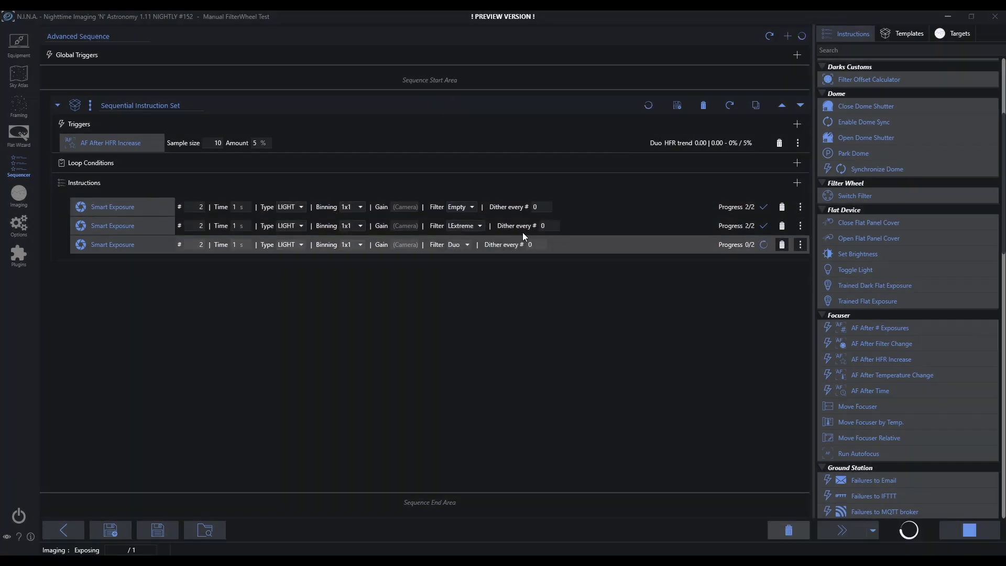